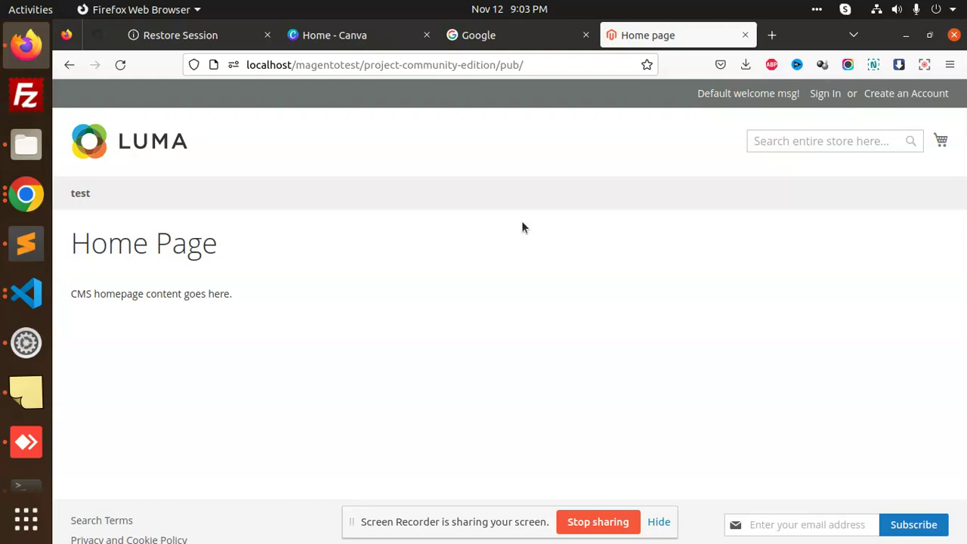
Open the 'test' category page (test.html) in the Luma storefront, which lists 1 item.
left_click(80, 194)
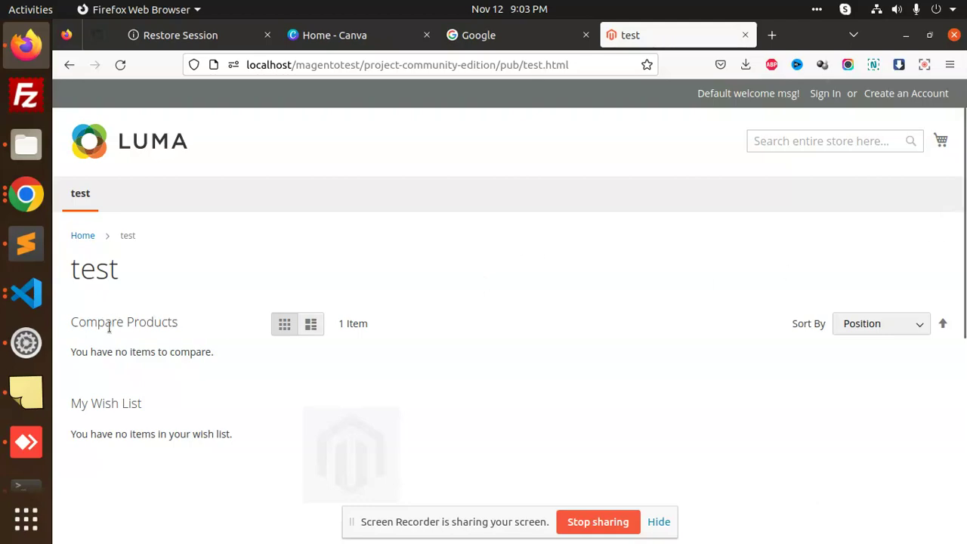
Review the bin/magento import:categories command and its -p file path in the notes.
left_click(21, 459)
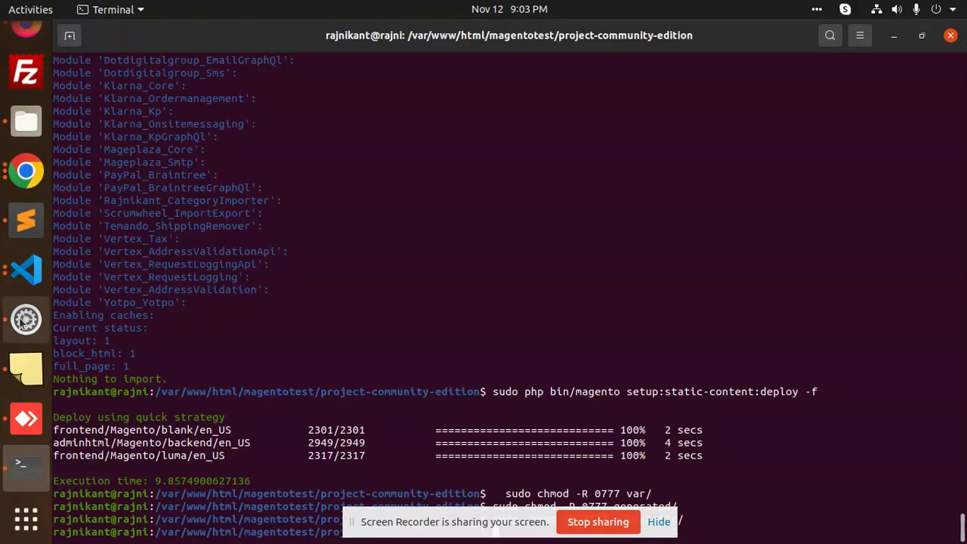
left_click(26, 220)
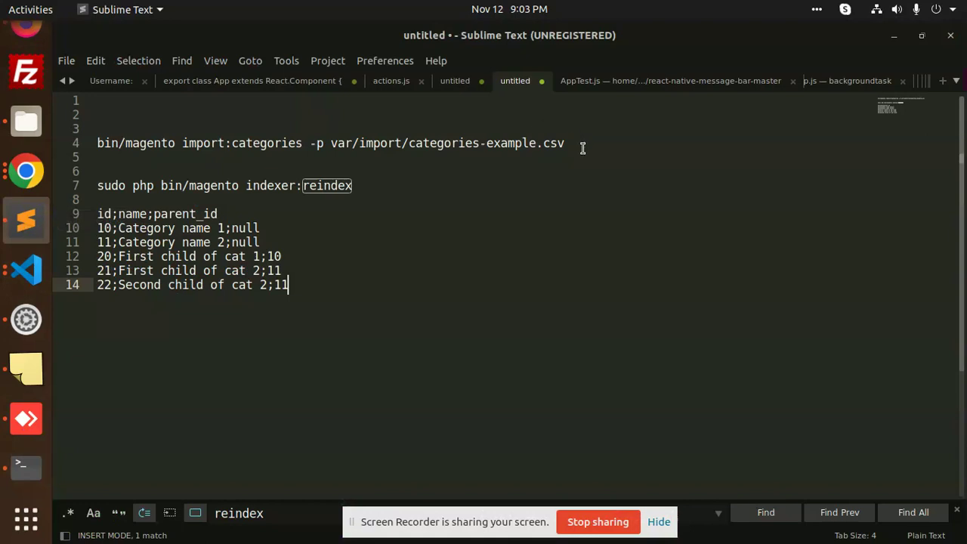
left_click(578, 142)
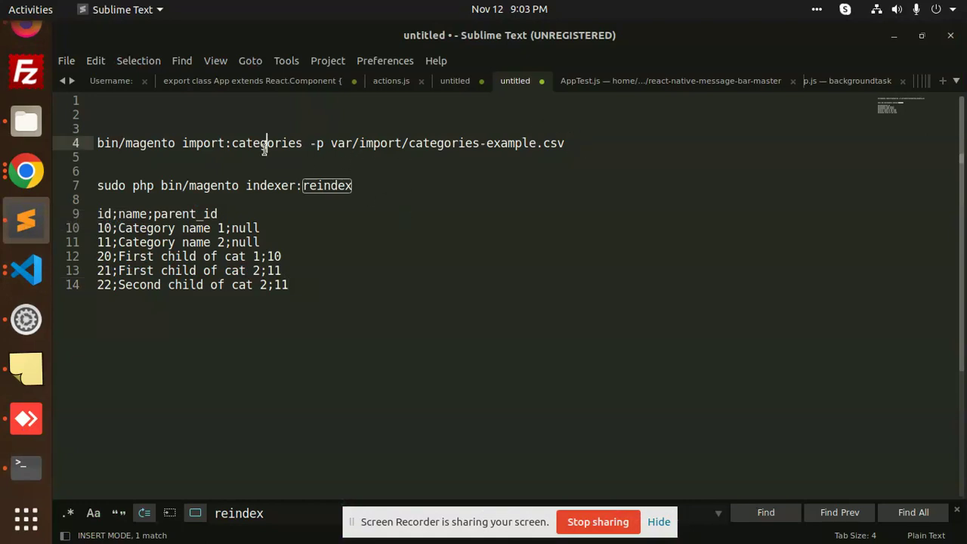
double_click(266, 145)
left_click(320, 145)
double_click(378, 145)
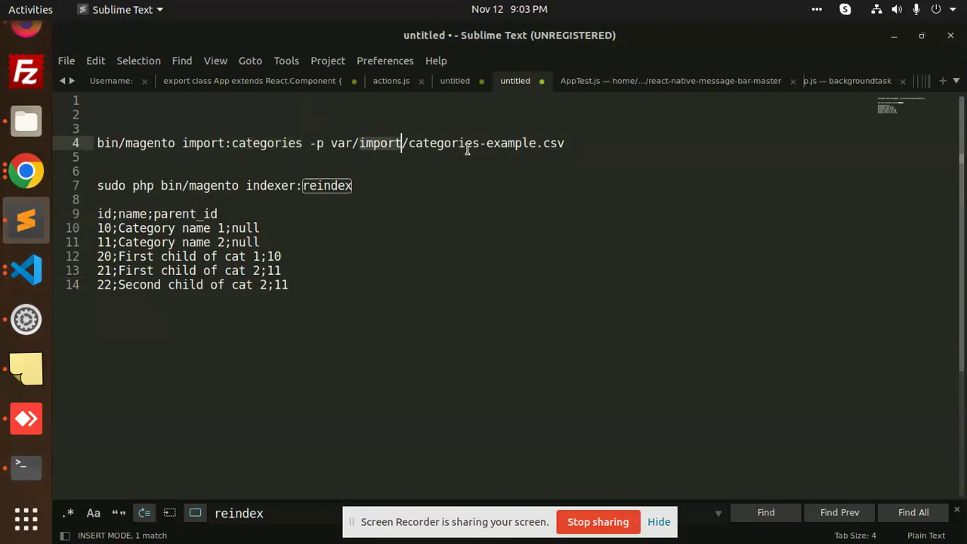
left_click(541, 143)
double_click(514, 143)
Go over the id;name;parent_id header and the category name rows in the CSV sample.
left_click(239, 242)
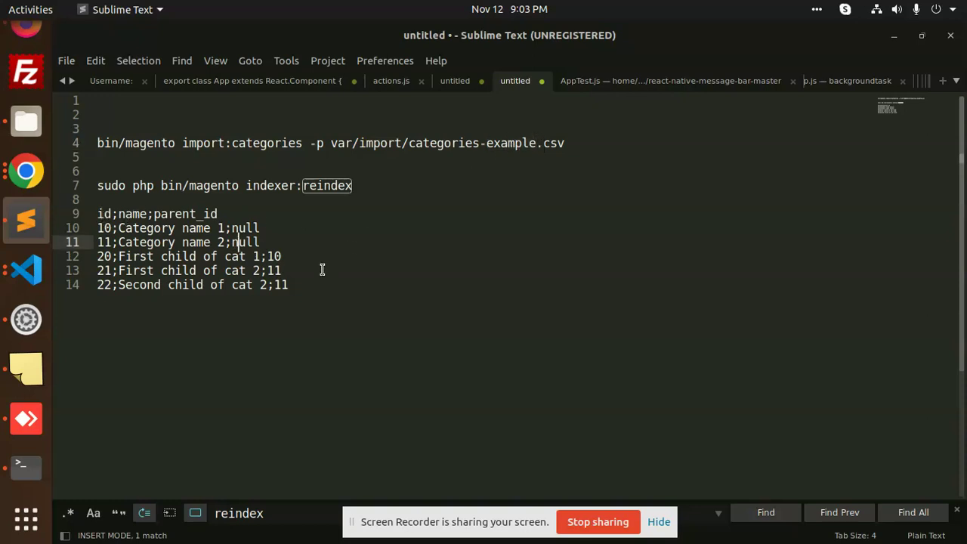
left_click(101, 215)
left_click(103, 229)
left_click(101, 241)
left_click(103, 270)
left_click(102, 285)
left_click(175, 228)
left_click(196, 229)
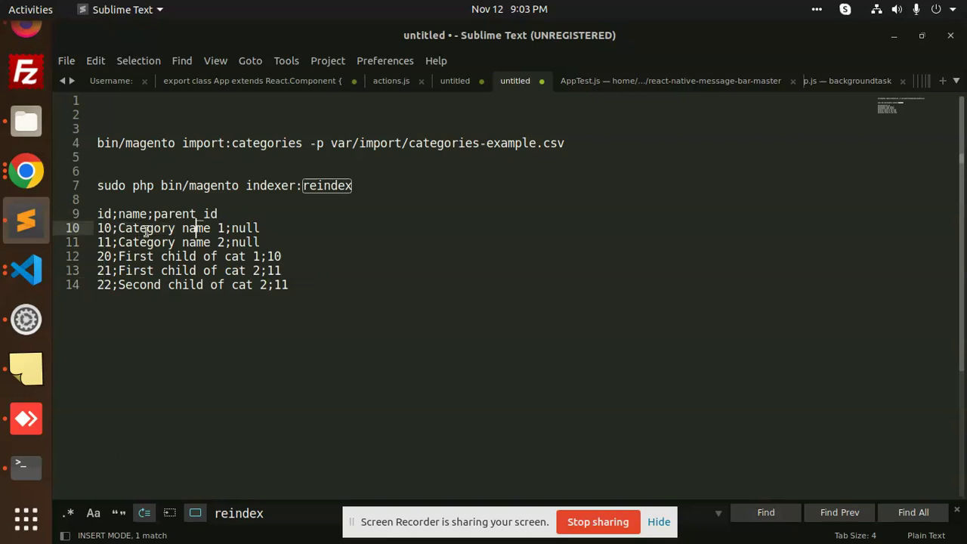
left_click(147, 228)
double_click(162, 229)
double_click(192, 229)
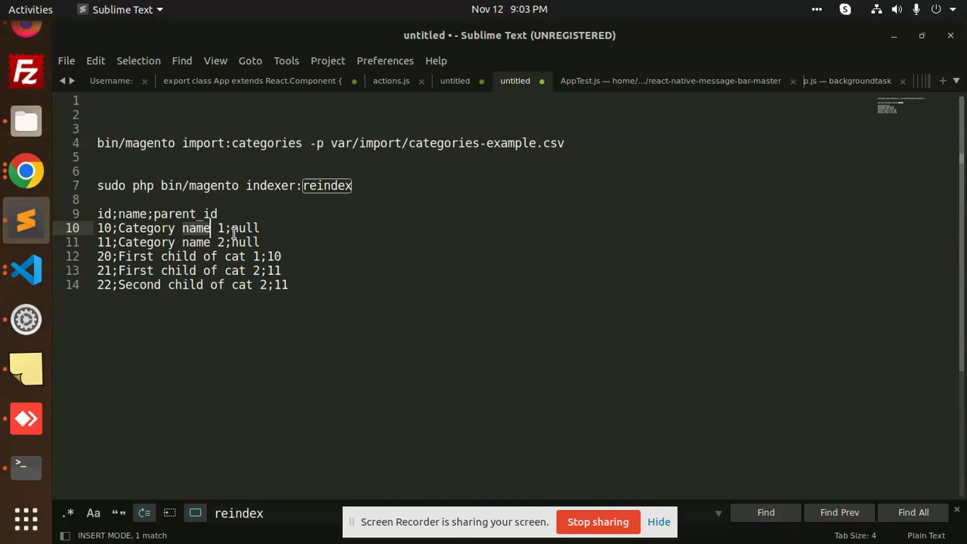
Check the parent_id values: null for top categories, 10 for child rows.
key("Right")
key("Right")
key("Right")
key("Down")
left_click(250, 228)
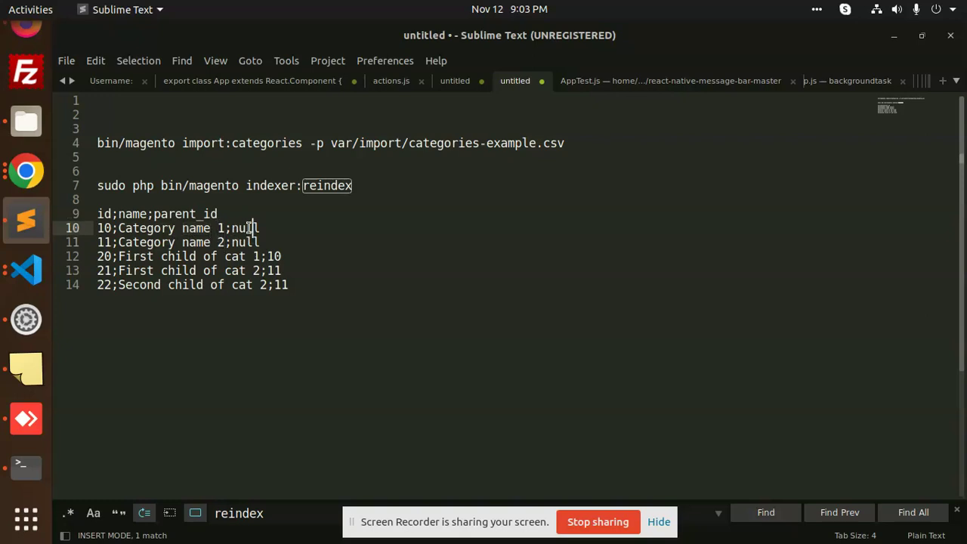
left_click(246, 244)
left_click(272, 257)
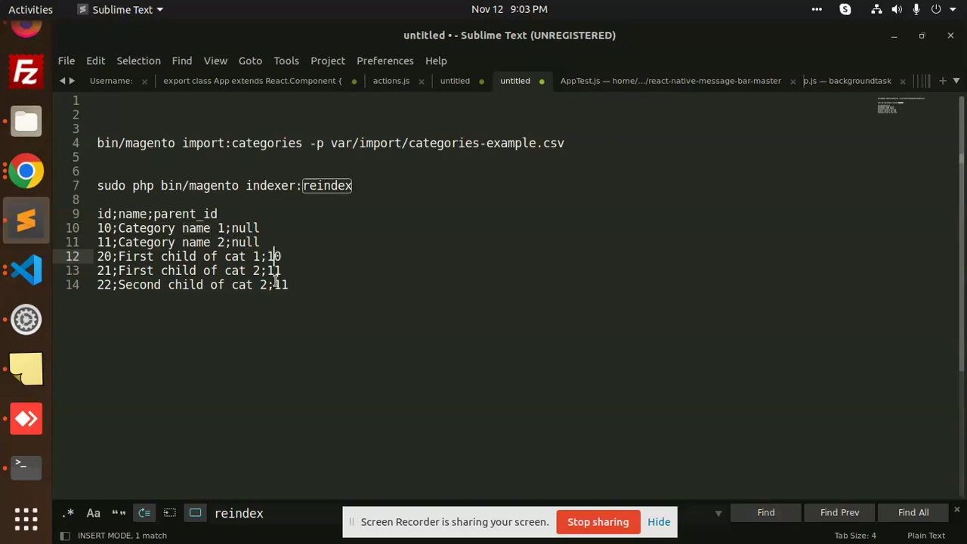
left_click(281, 290)
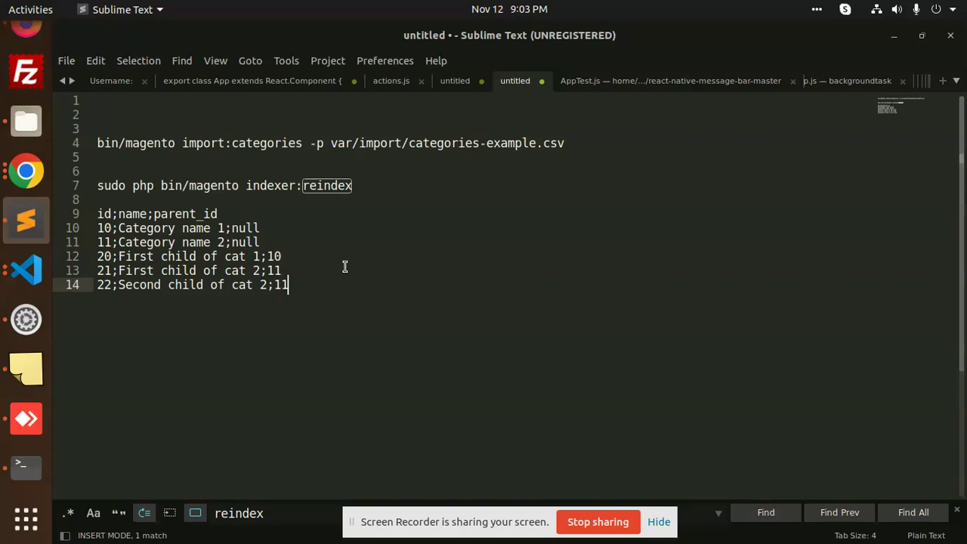
Select the whole import command line and copy it.
left_click_drag(594, 130, 542, 146)
left_click(567, 144)
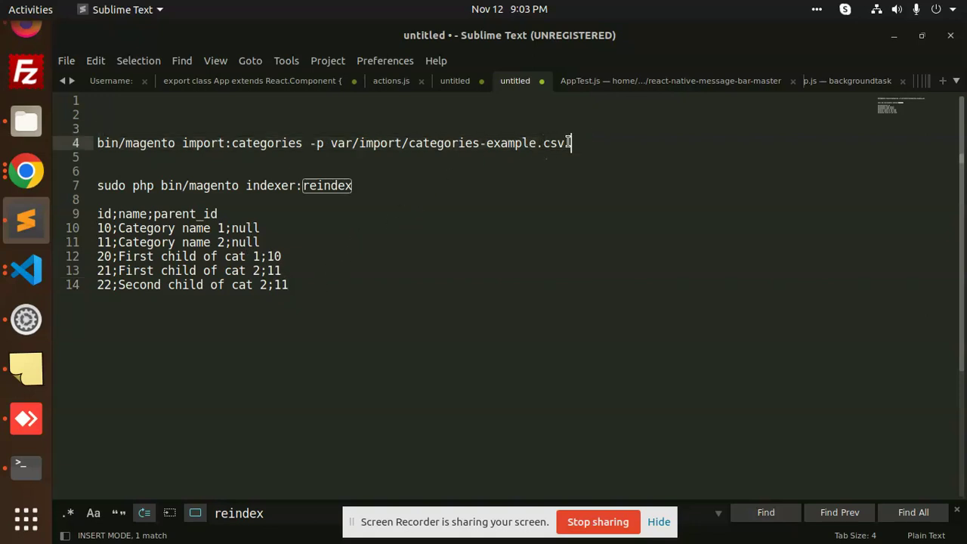
left_click(488, 154)
left_click(179, 130)
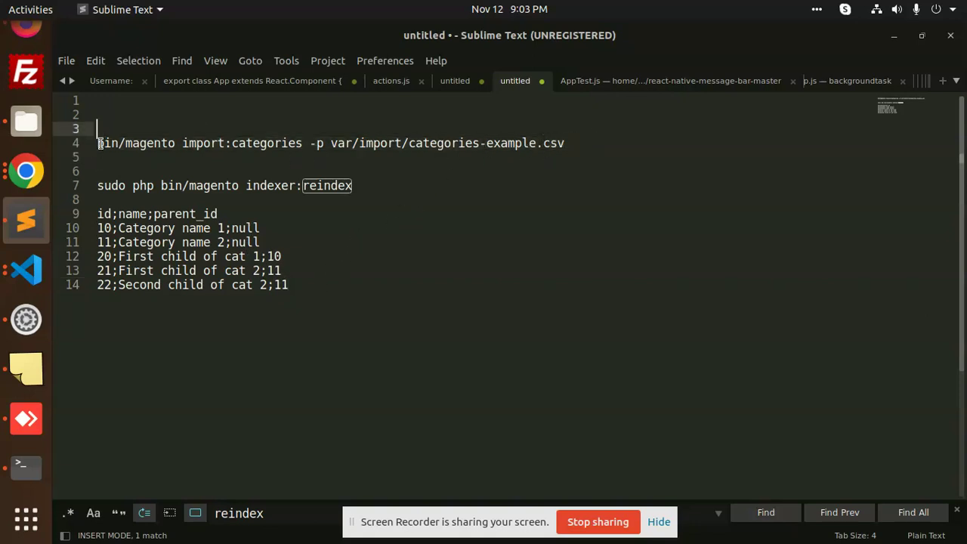
left_click_drag(98, 142, 586, 142)
key("ctrl+c")
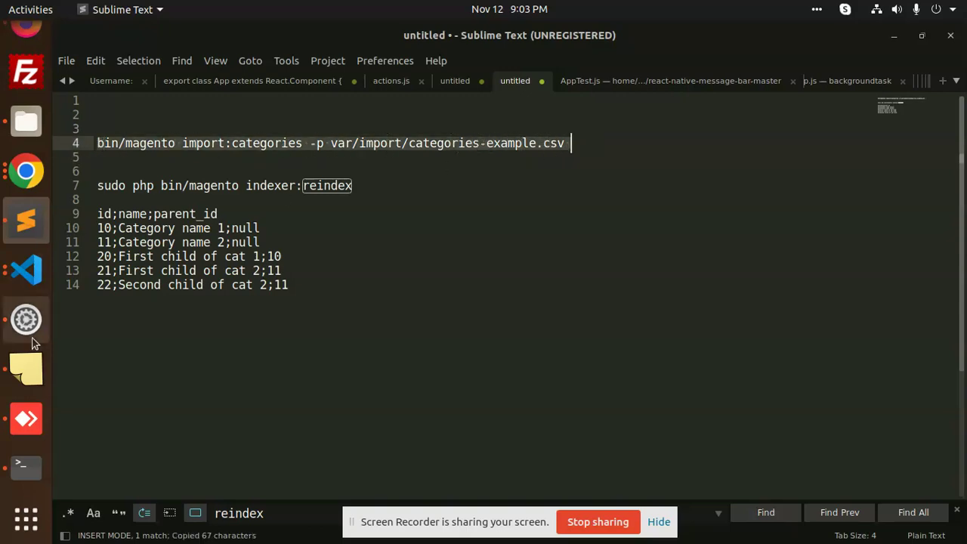
Run 'sudo php bin/magento import:categories' on categories-example.csv, which fails as the file is missing.
left_click(25, 465)
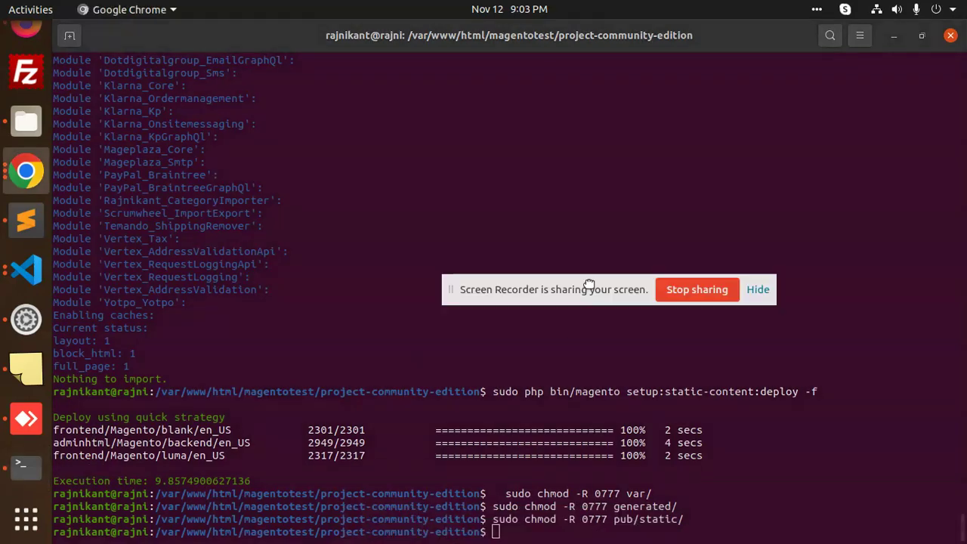
type("sudo")
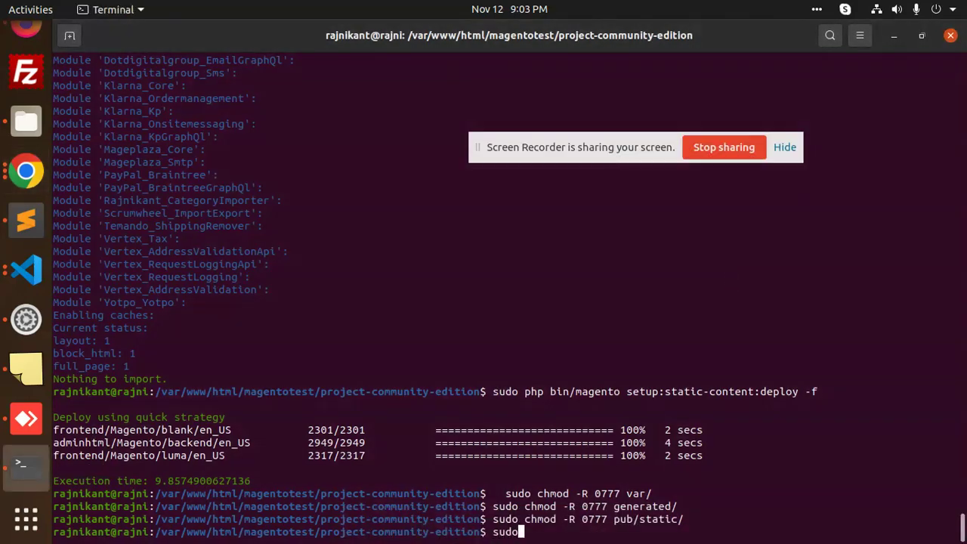
key("ctrl+shift+v")
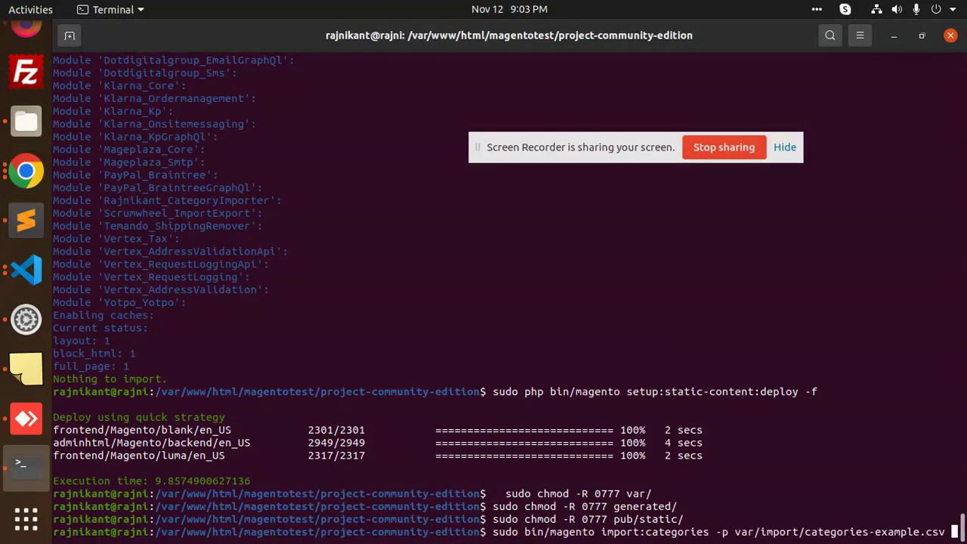
key("Left")
key("Left")
key("Left")
key("Left")
key("Left")
key("Left")
key("Left")
key("Left")
key("Left")
key("Left")
key("Left")
key("Left")
key("Left")
key("Left")
key("Left")
key("Left")
key("Left")
key("Left")
key("Left")
key("Left")
key("Left")
key("Left")
key("Left")
key("Left")
key("Left")
key("Left")
key("Left")
key("Left")
key("Left")
key("Left")
key("Left")
key("Left")
key("Left")
key("Left")
key("Left")
key("Left")
key("Left")
key("Left")
key("Left")
key("Left")
type("php")
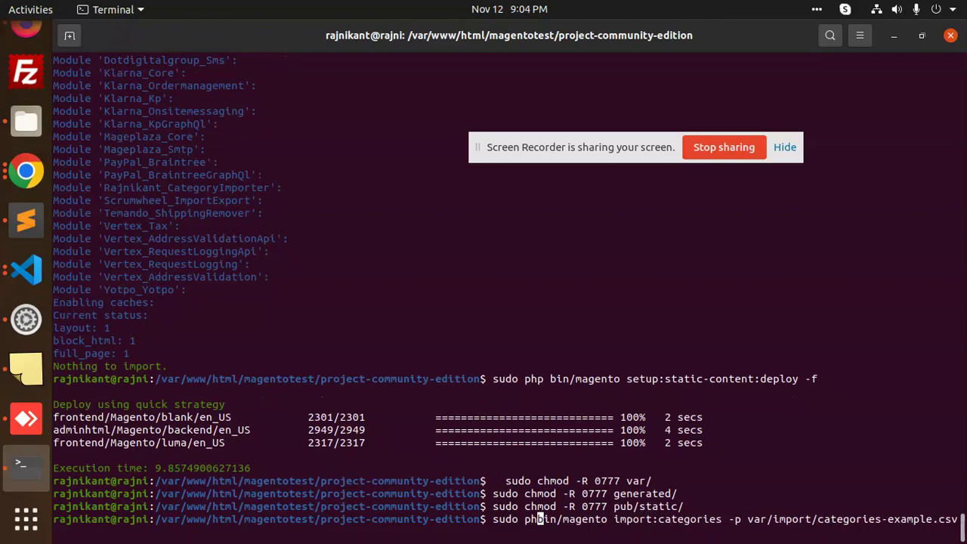
key("Return")
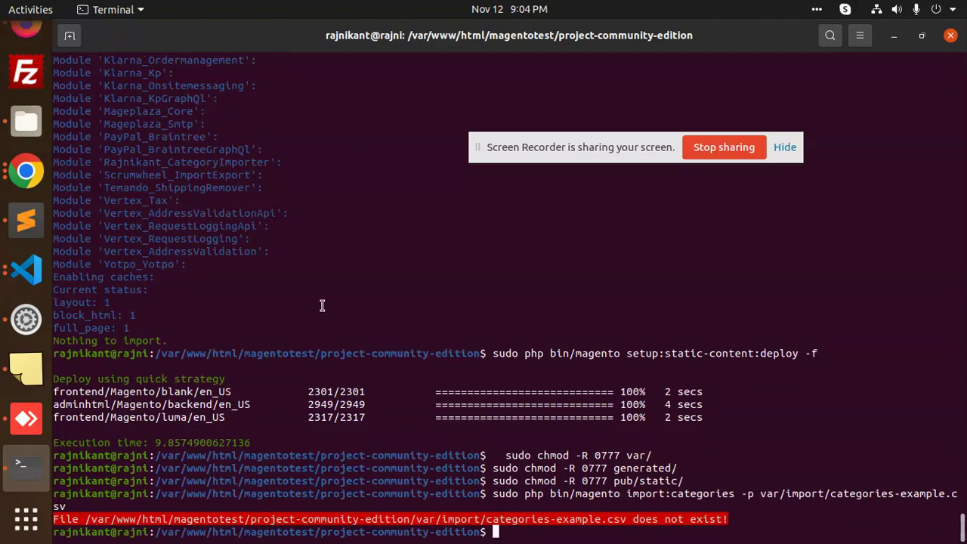
left_click(26, 220)
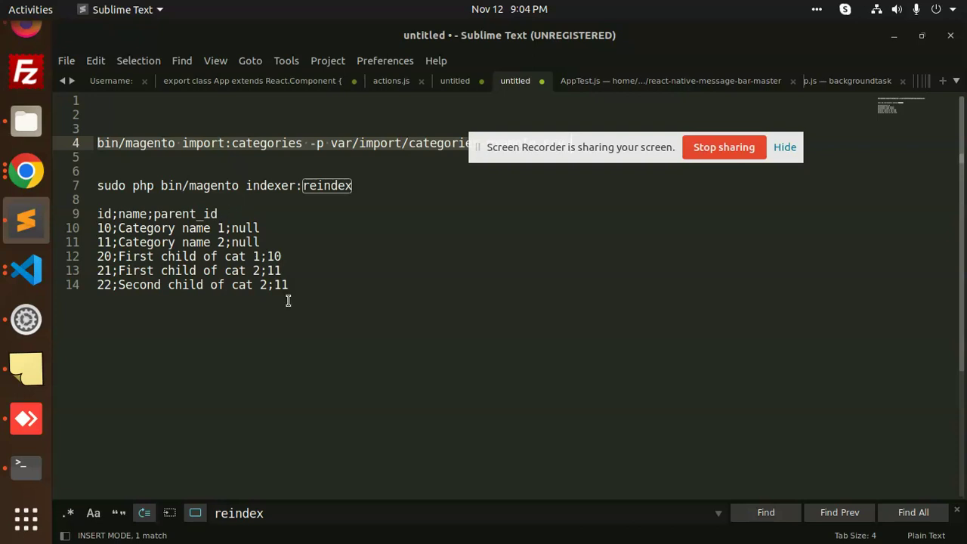
Copy the six category CSV lines, from the id;name;parent_id header down.
left_click(301, 276)
left_click_drag(306, 285, 67, 208)
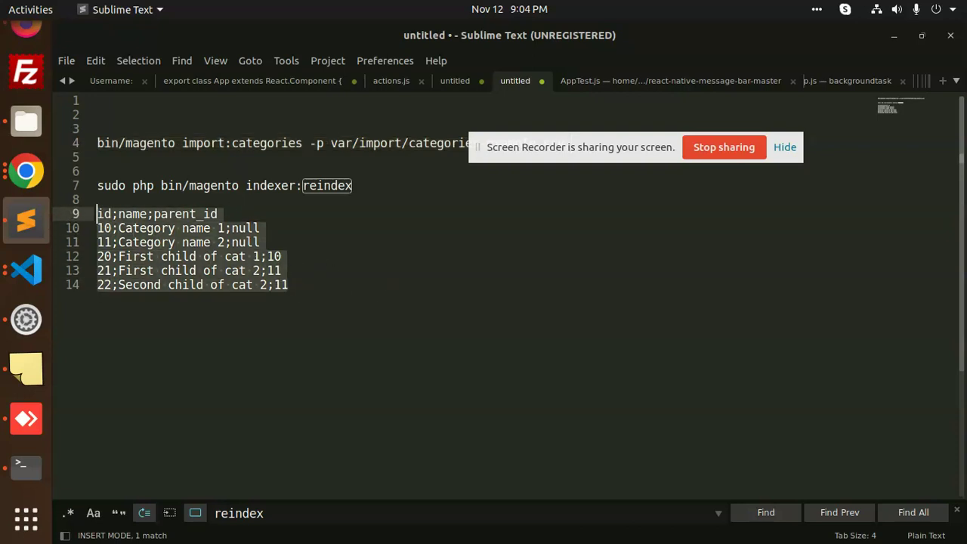
key("ctrl+c")
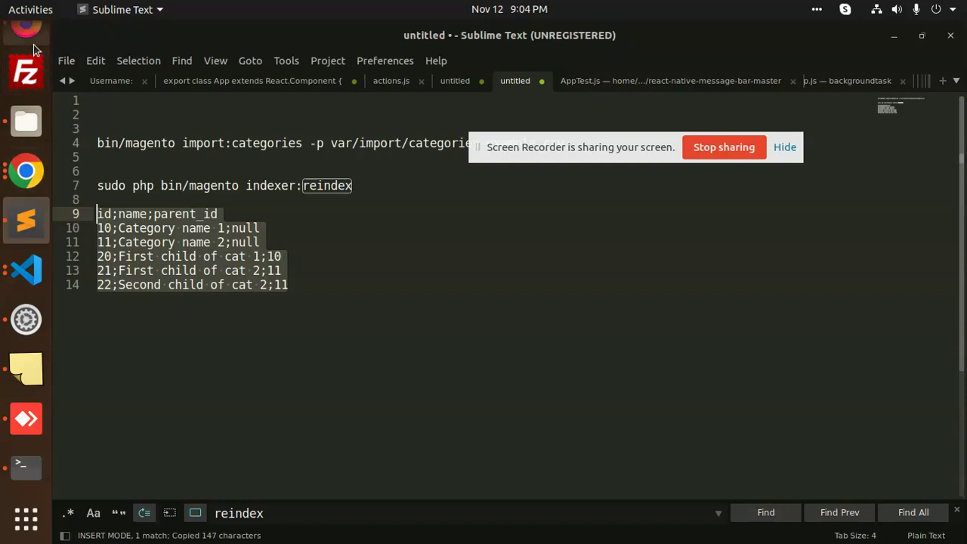
left_click(33, 48)
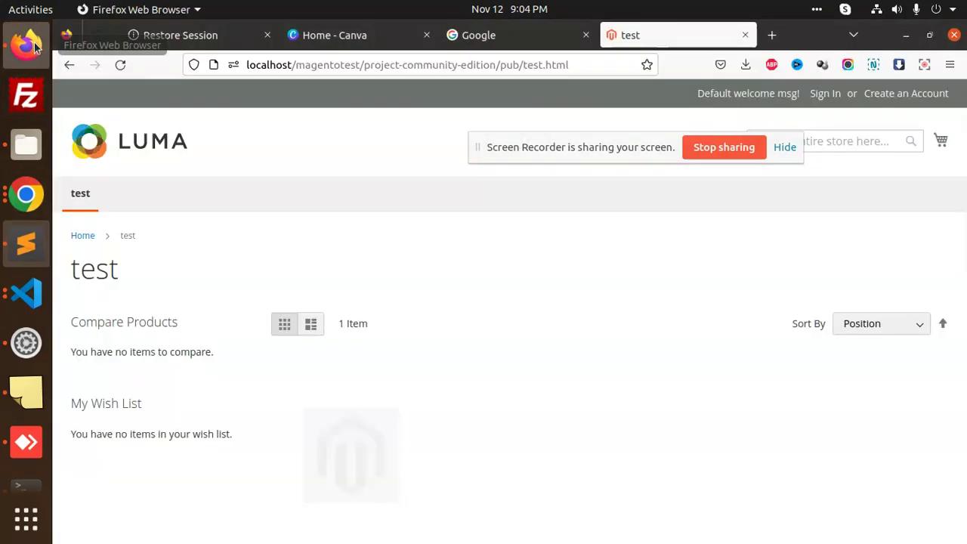
left_click(9, 149)
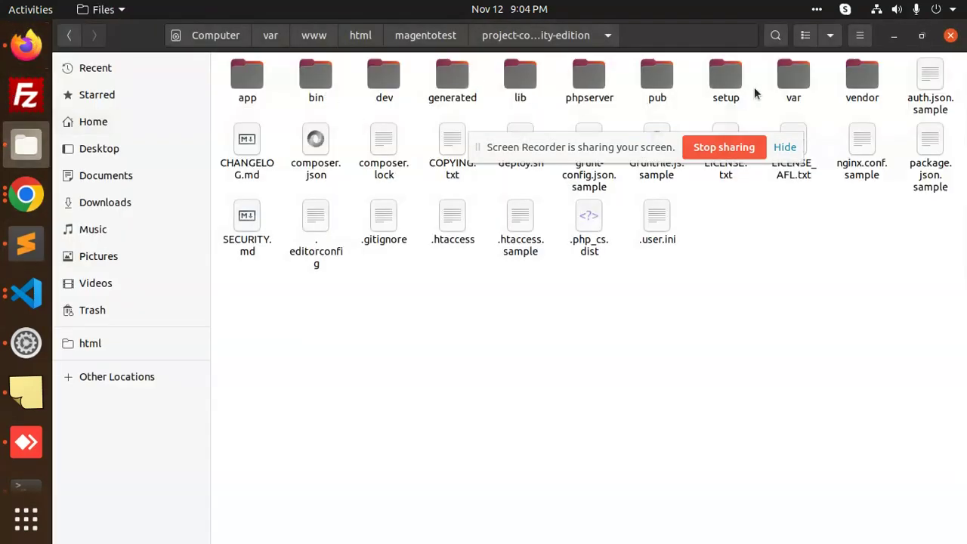
Create a new folder named import inside the var folder.
double_click(794, 77)
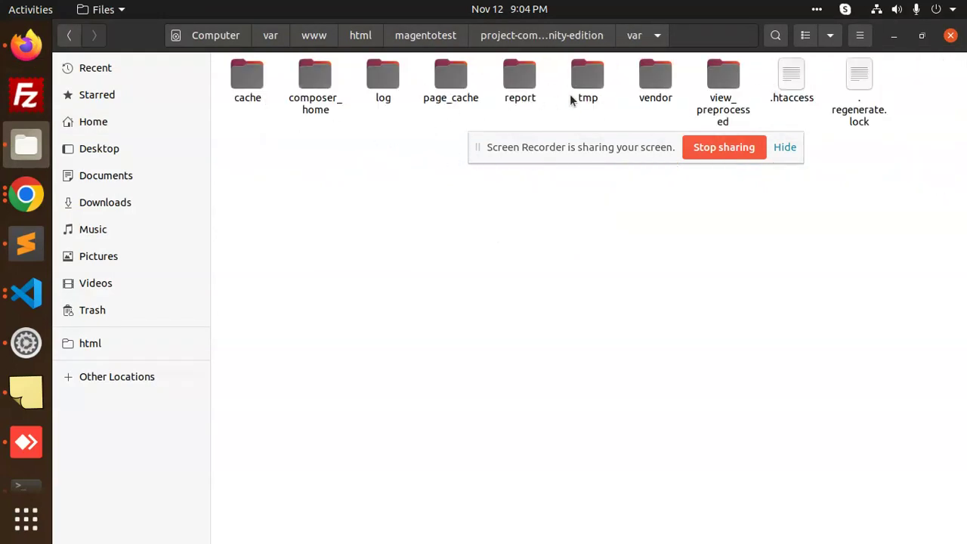
right_click(329, 256)
left_click(375, 239)
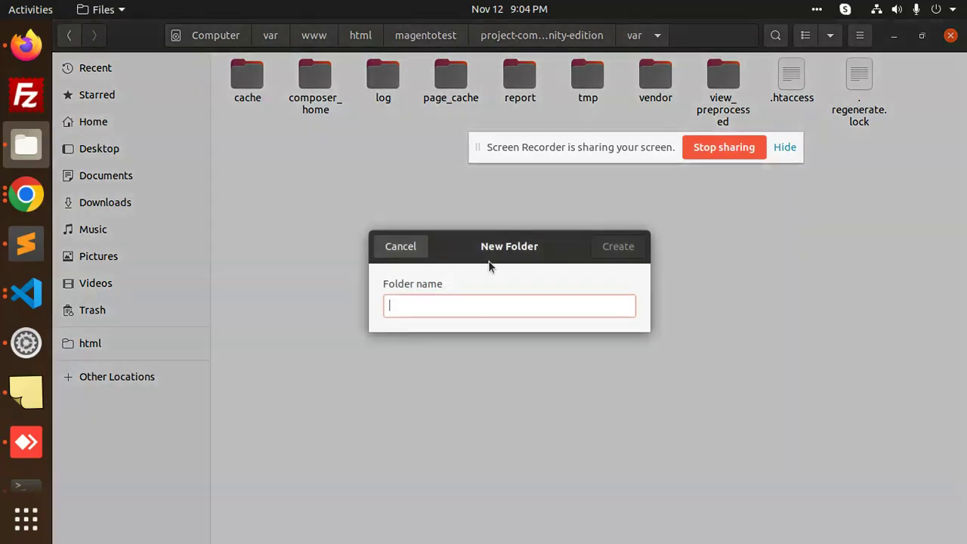
type("import")
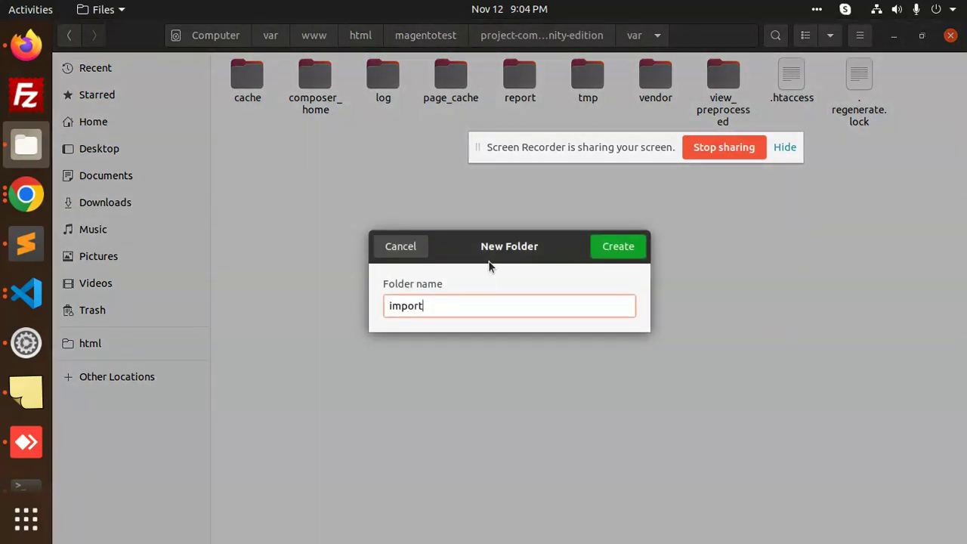
key("Return")
key("Return")
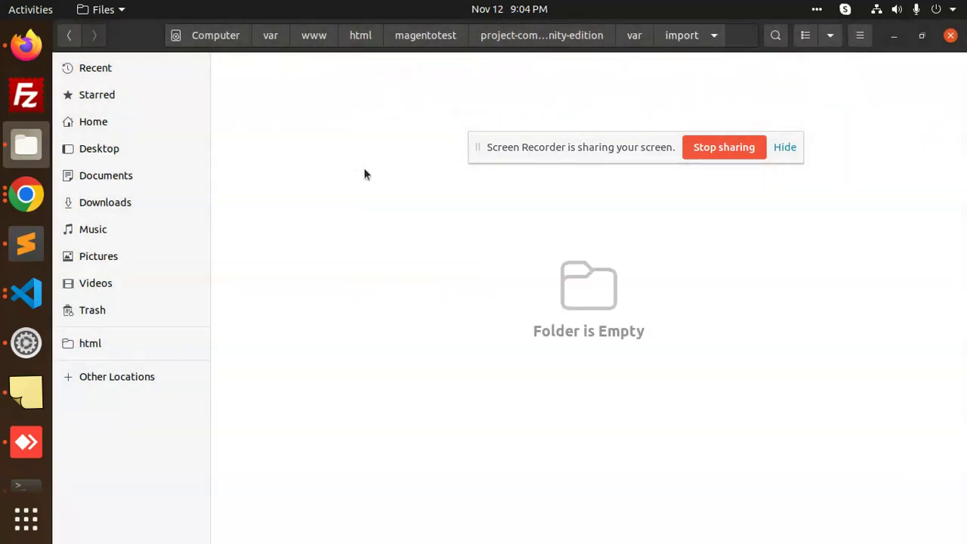
Open a terminal in the var/import folder.
right_click(365, 173)
left_click(433, 256)
left_click(501, 39)
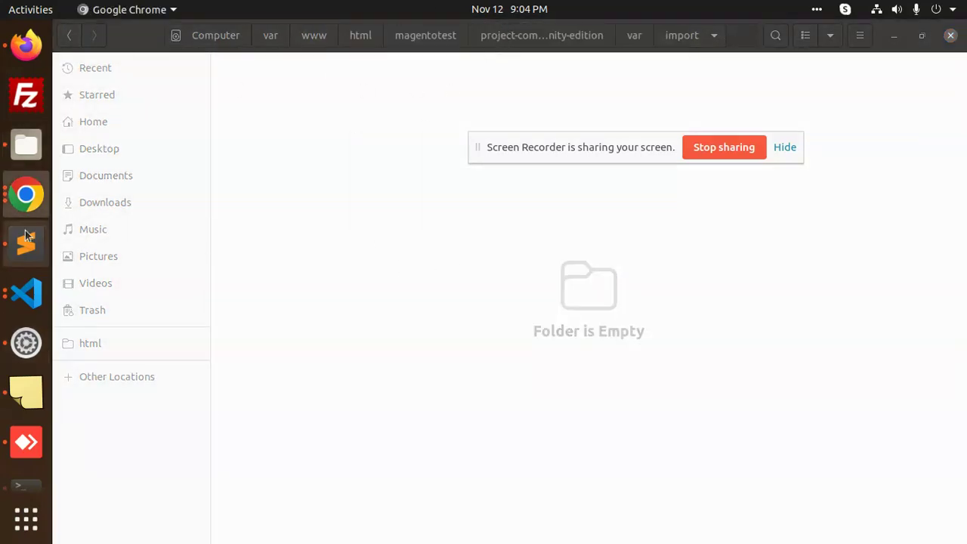
left_click(28, 480)
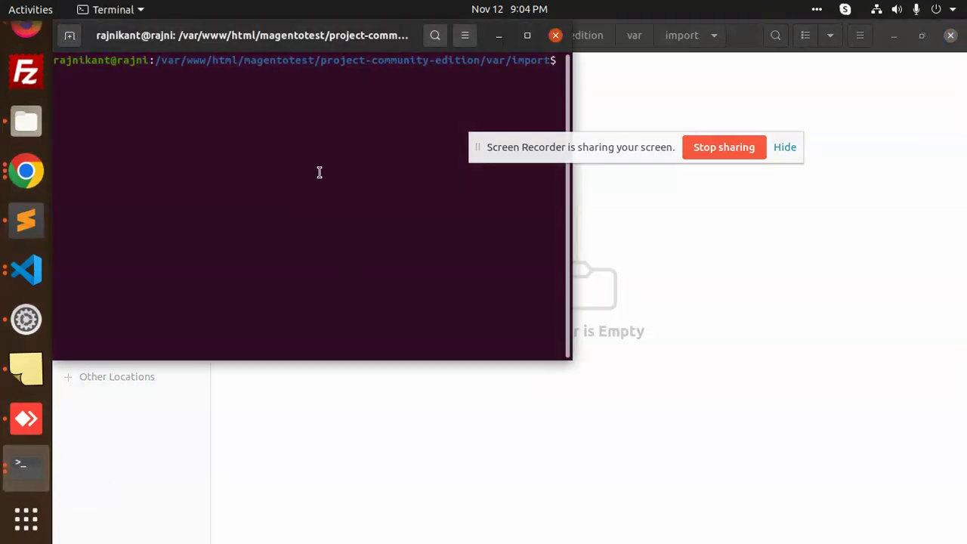
Create an empty test.csv file with 'touch test.csv'.
type("touch test.csv")
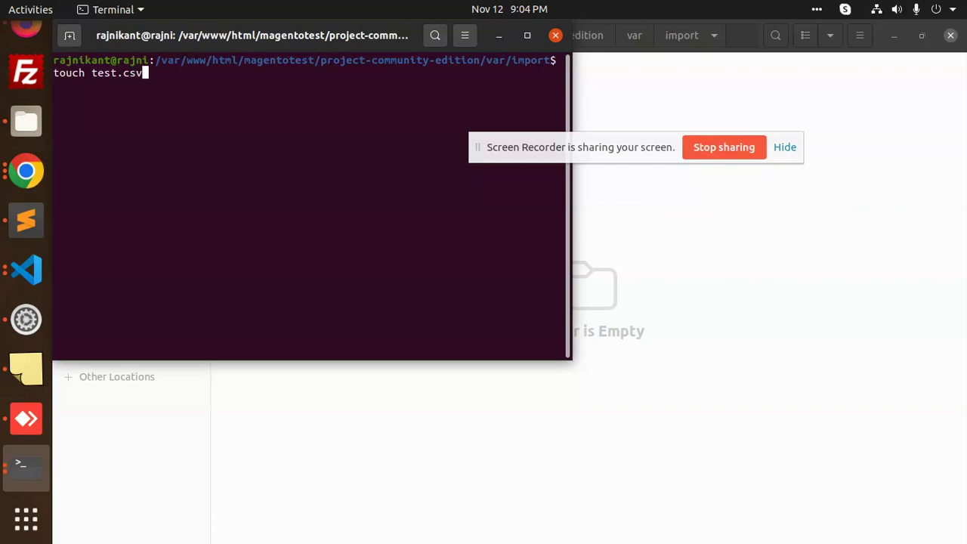
key("Return")
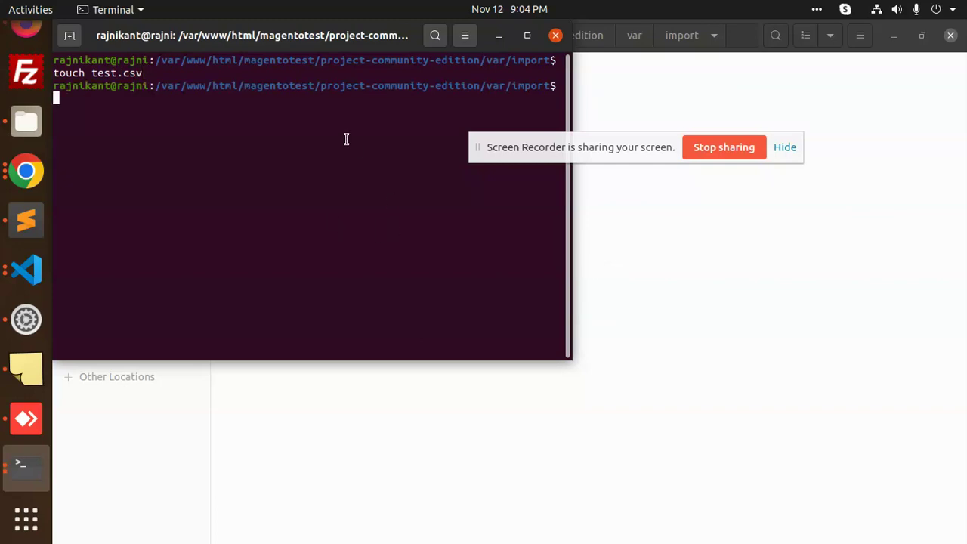
key("alt+Tab")
Open test.csv in Sublime Text and paste the six category rows.
right_click(279, 96)
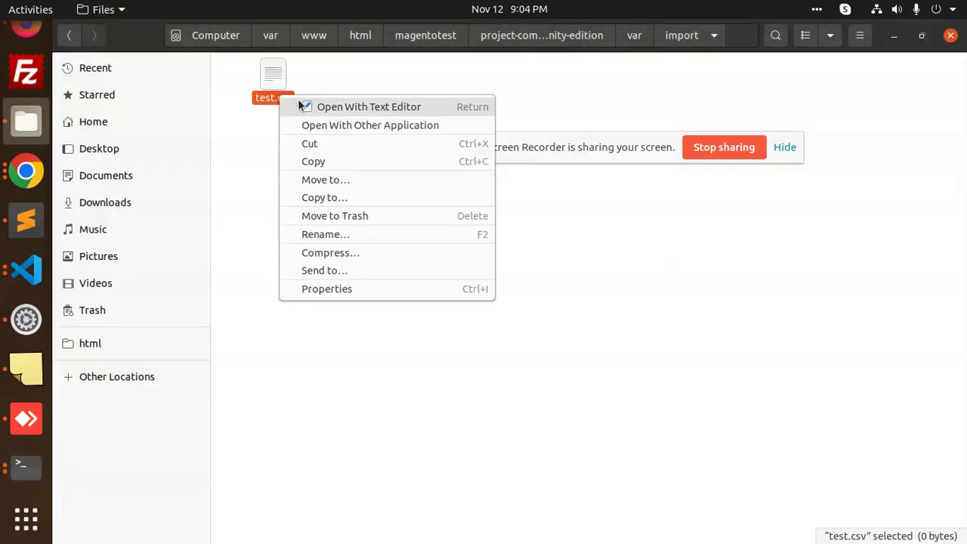
left_click(340, 123)
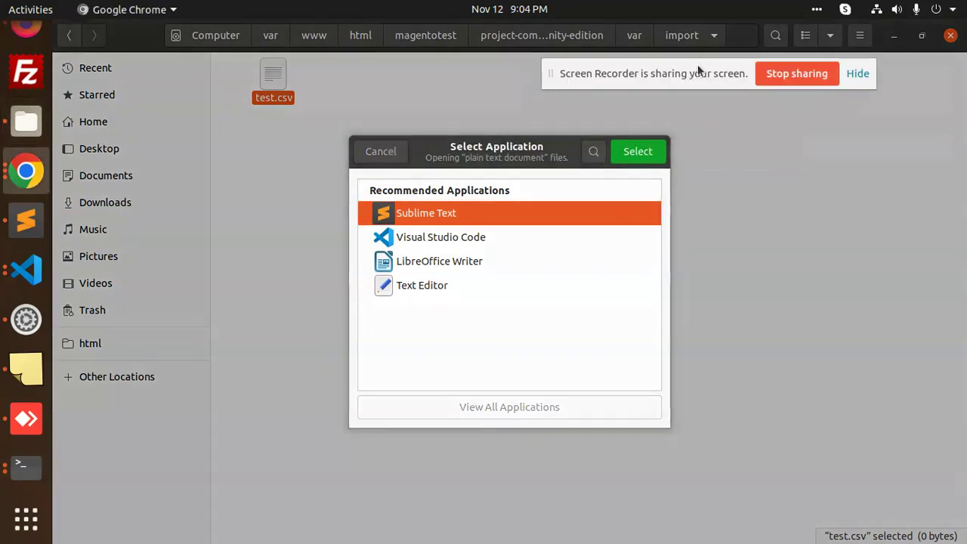
left_click(650, 151)
key("ctrl+v")
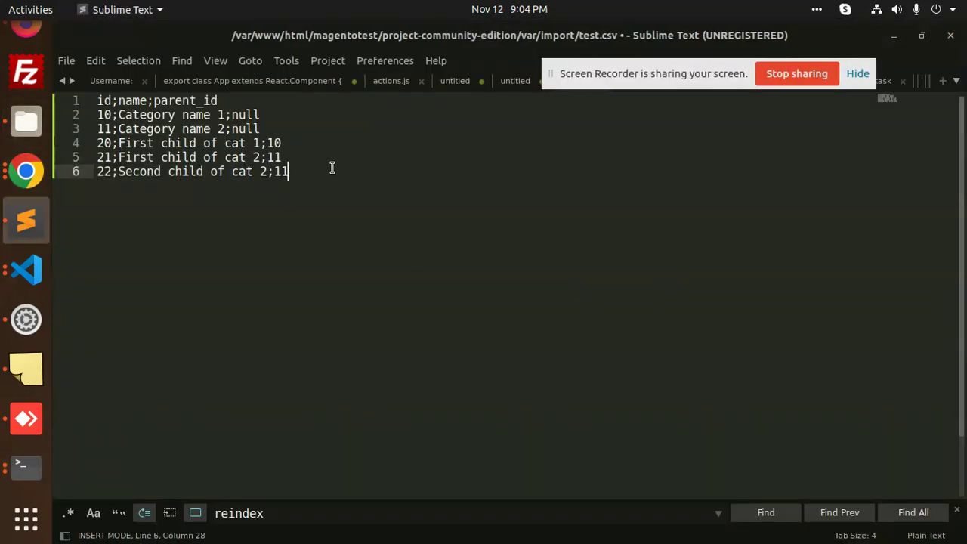
Check the null and parent_id values in the rows and save test.csv.
left_click(252, 115)
left_click(272, 142)
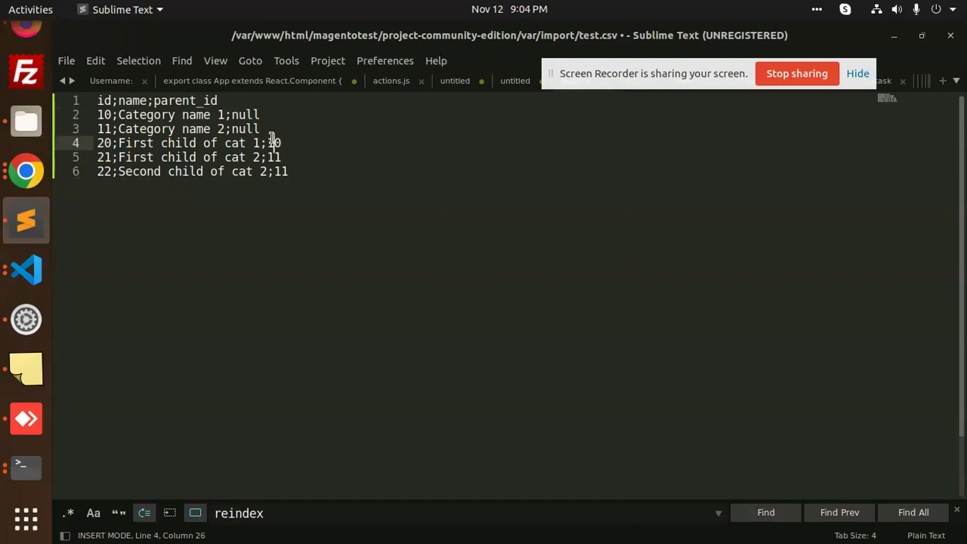
left_click(272, 157)
left_click(280, 171)
left_click(323, 171)
left_click_drag(348, 190, 118, 100)
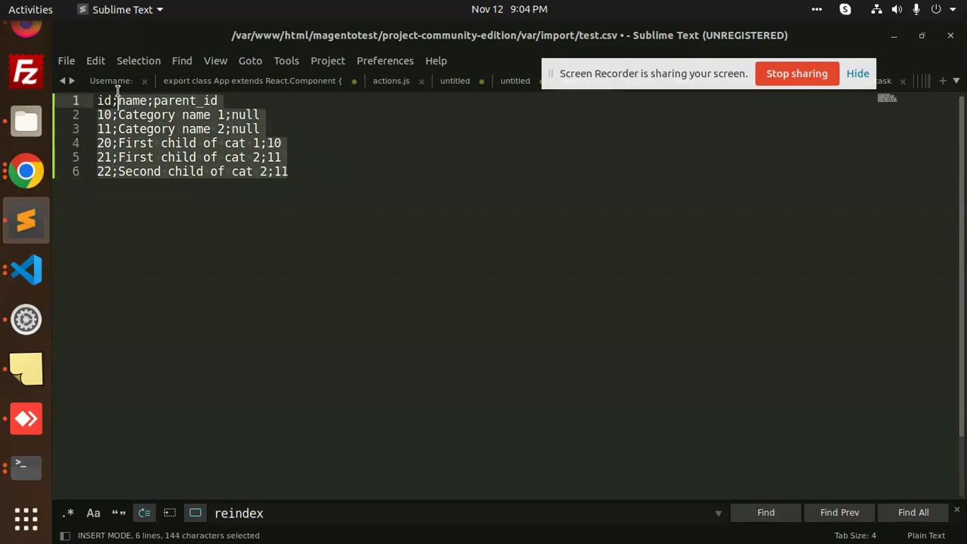
left_click(244, 229)
key("ctrl+s")
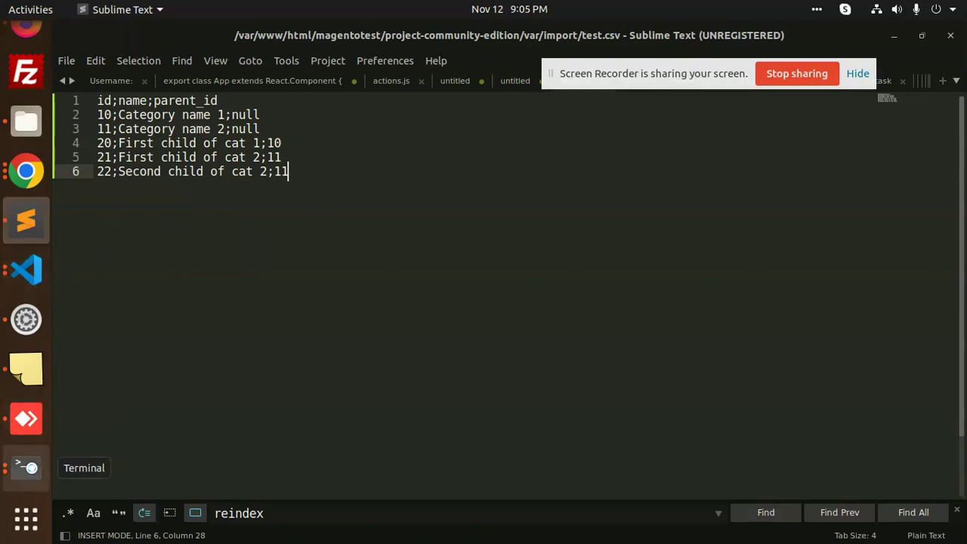
left_click(27, 466)
Rerun the categories import on var/import/test.csv instead of categories-example.csv; it completes successfully.
left_click(556, 34)
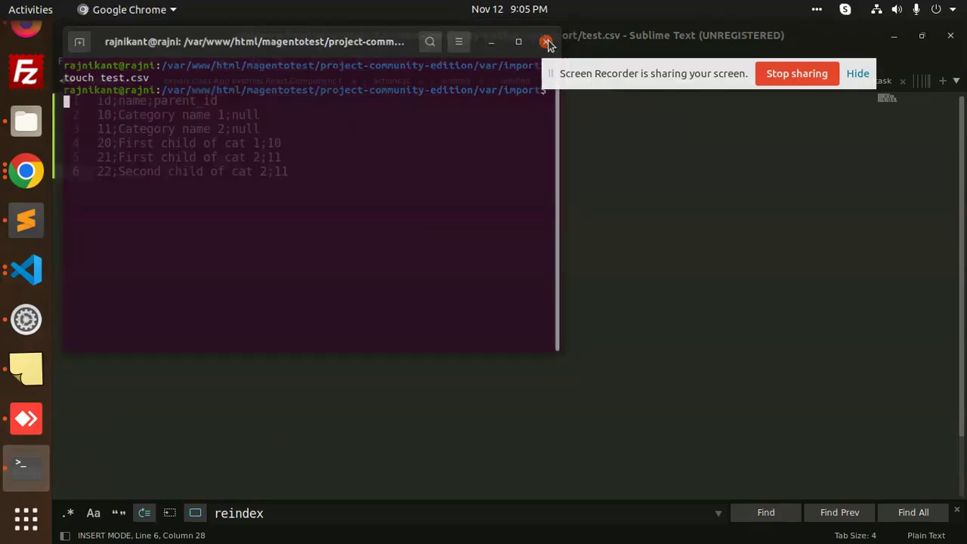
left_click(26, 466)
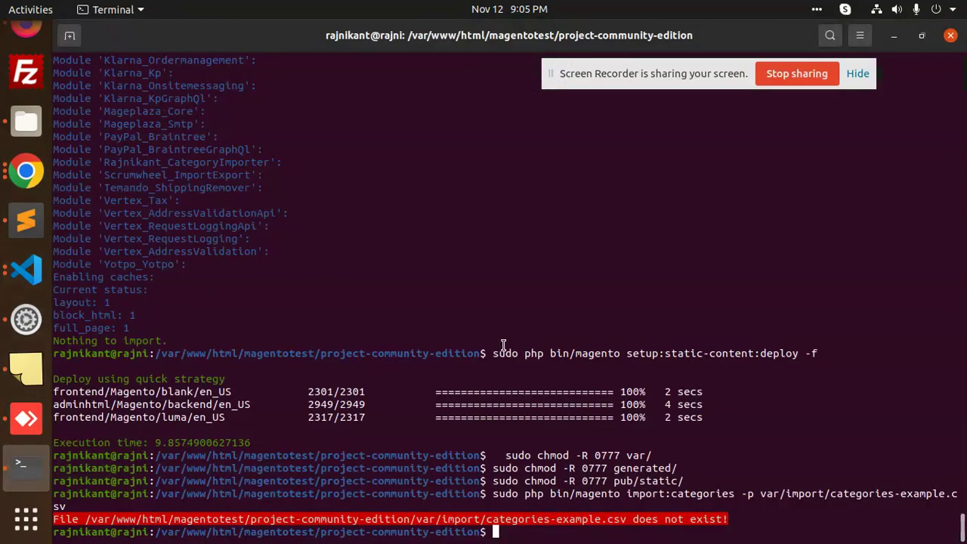
key("Up")
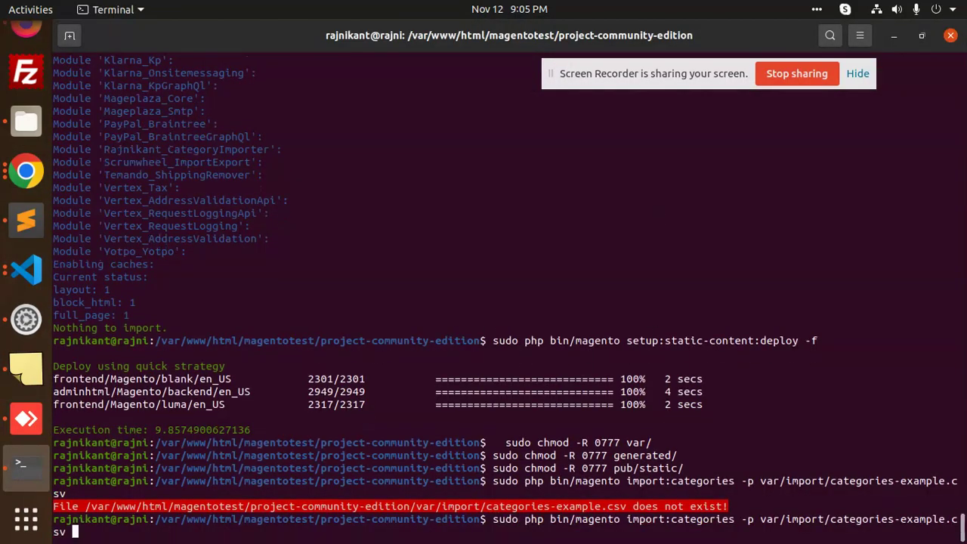
key("Left")
key("Left")
key("Left")
key("Left")
key("Left")
key("Left")
key("Left")
key("Left")
key("Left")
key("Left")
key("Left")
key("Left")
key("Left")
key("Left")
key("Left")
key("Left")
key("Left")
key("Left")
key("Left")
key("Right")
key("Right")
key("Right")
key("Right")
key("Right")
key("Right")
key("Right")
key("Right")
key("Right")
key("Right")
key("Right")
key("Right")
key("Right")
key("Right")
key("Right")
key("BackSpace")
key("BackSpace")
key("BackSpace")
key("BackSpace")
key("BackSpace")
key("BackSpace")
key("BackSpace")
key("BackSpace")
key("BackSpace")
key("BackSpace")
key("BackSpace")
key("BackSpace")
key("BackSpace")
key("BackSpace")
key("BackSpace")
key("BackSpace")
key("BackSpace")
key("BackSpace")
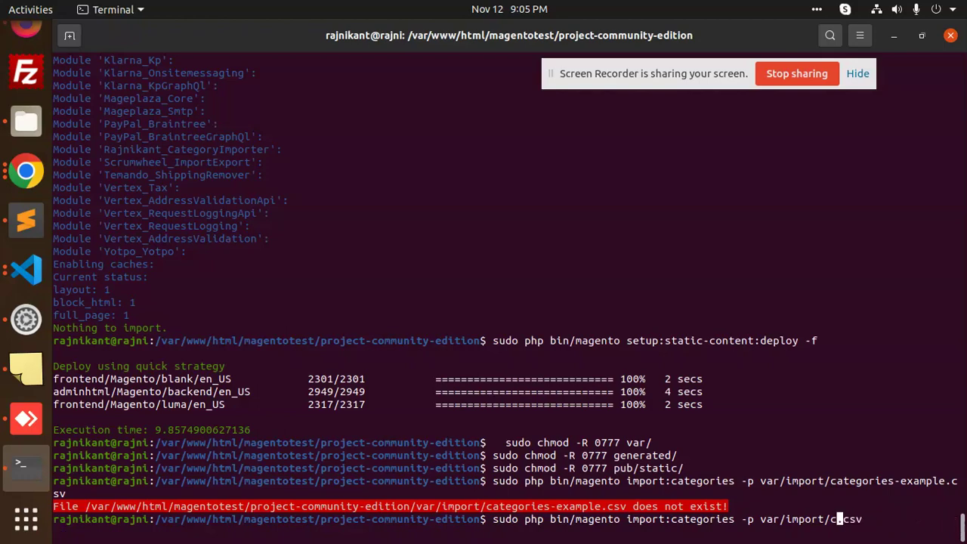
type("test")
left_click(26, 121)
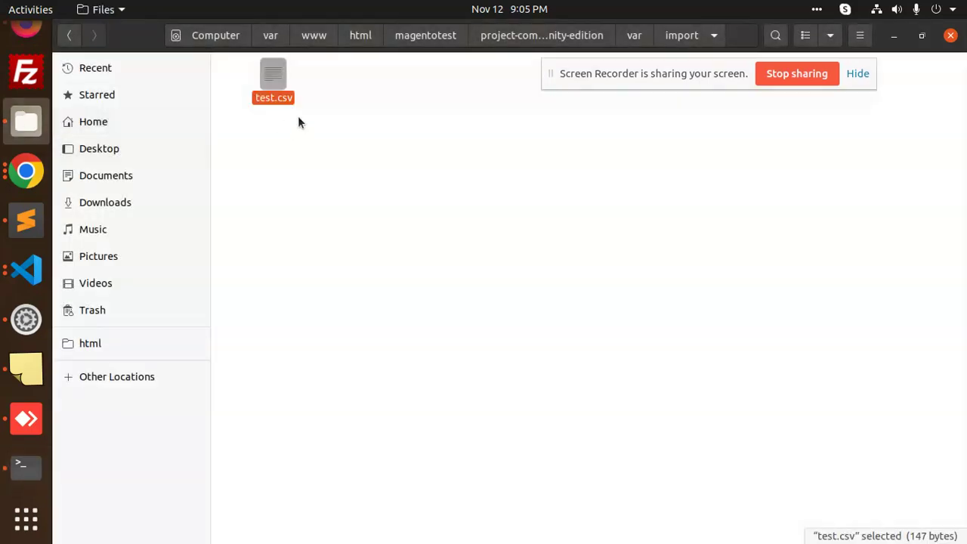
key("alt+Tab")
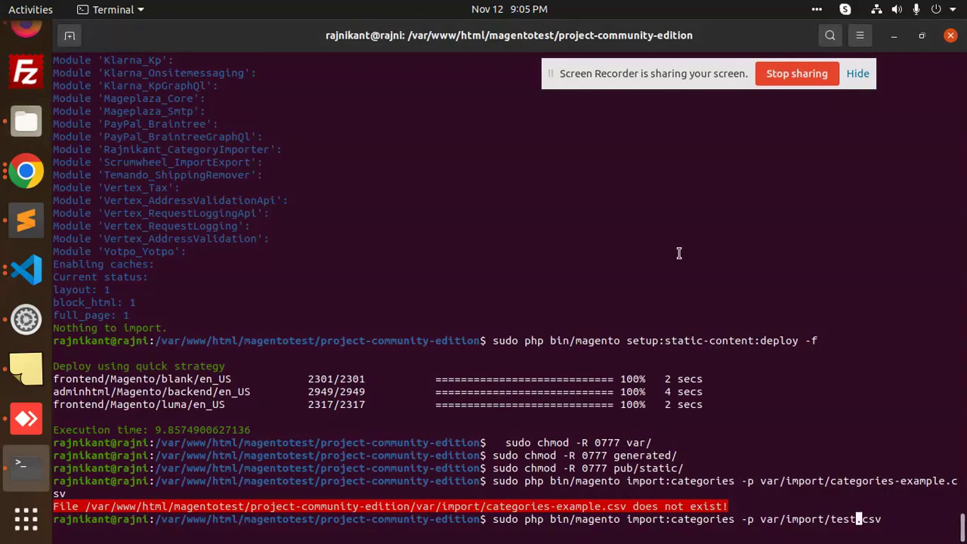
key("Return")
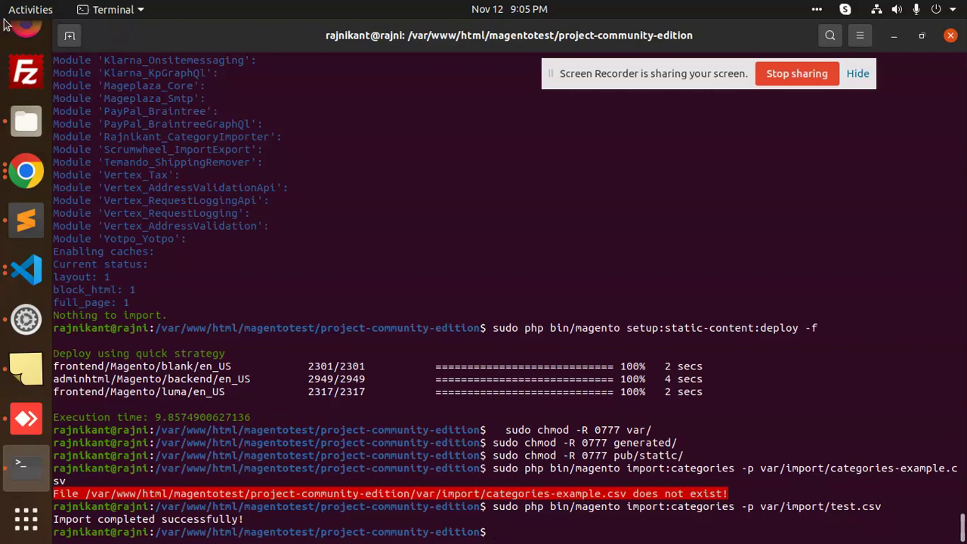
left_click(27, 44)
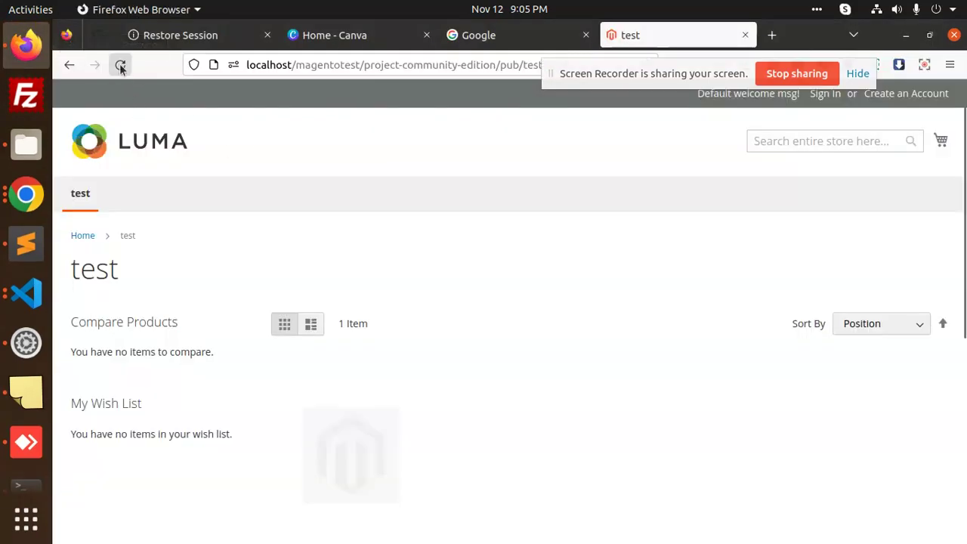
Reload the storefront and view the Category name 1 and Category name 2 submenus.
left_click(120, 64)
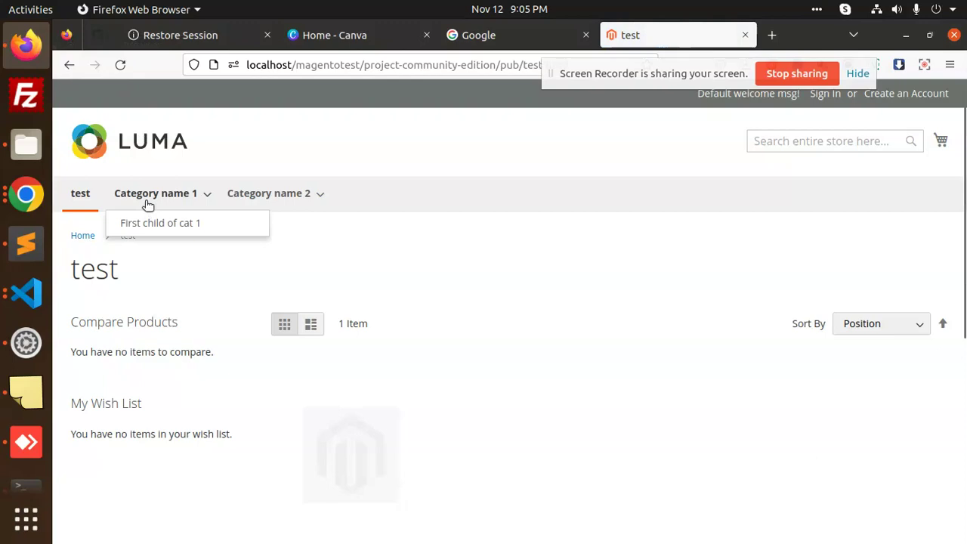
mouse_move(292, 195)
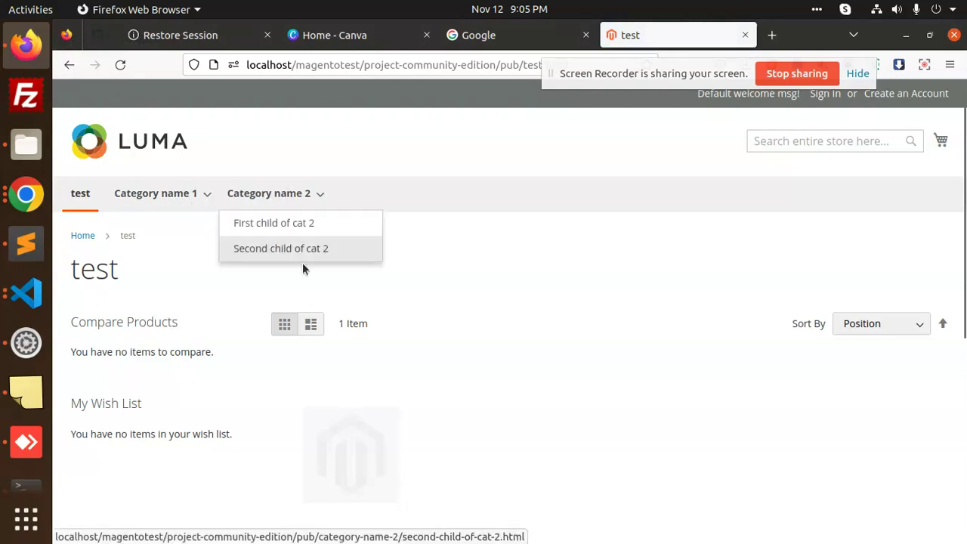
mouse_move(194, 187)
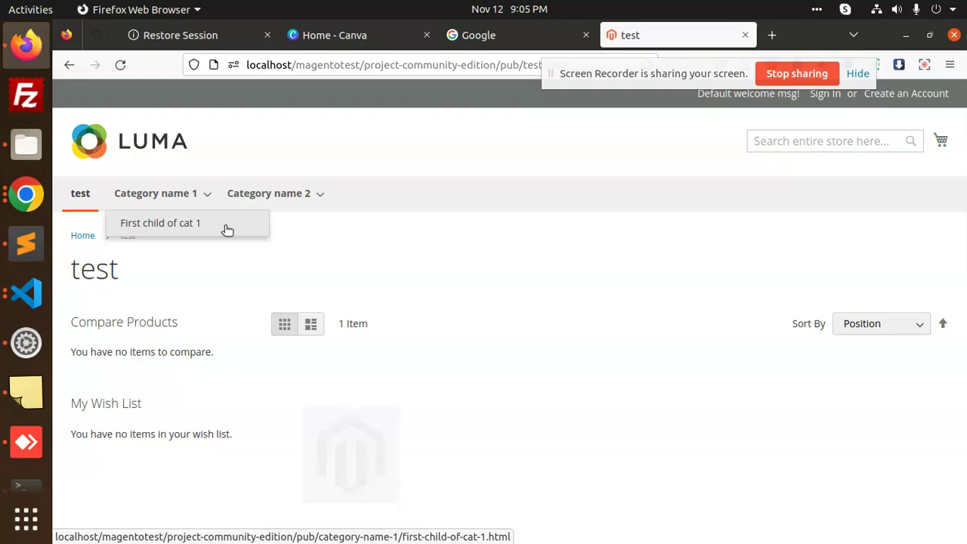
Glance at the module in VS Code, close it, and return to the terminal.
left_click(26, 295)
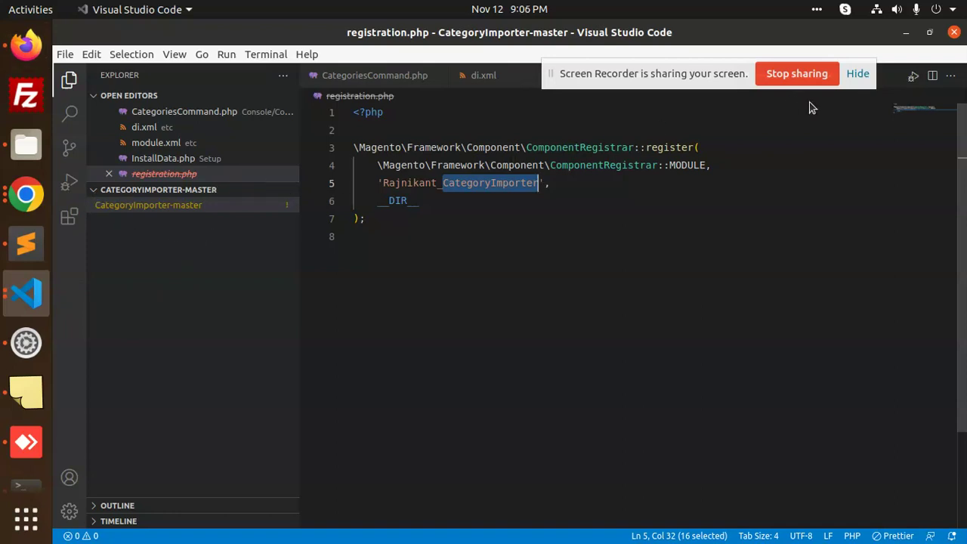
left_click(954, 32)
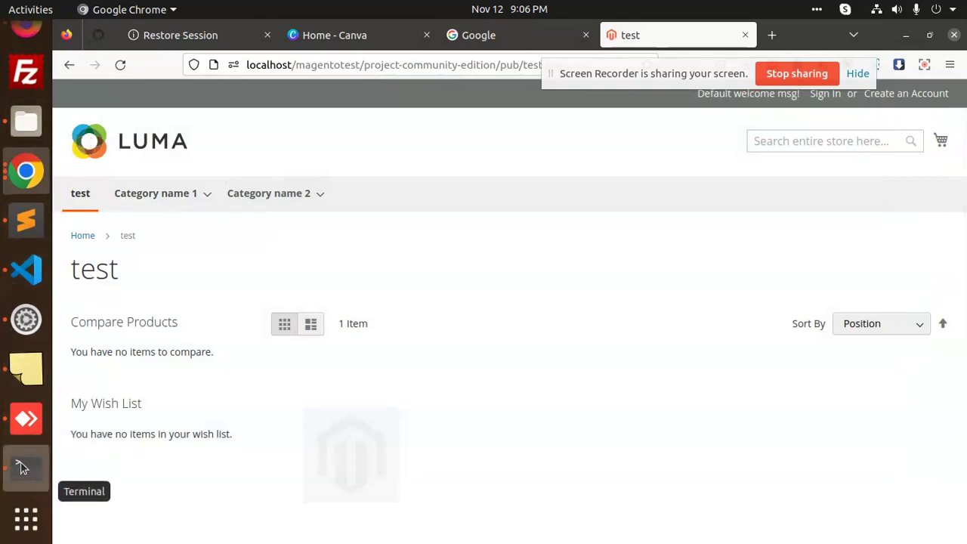
left_click(23, 466)
type("code")
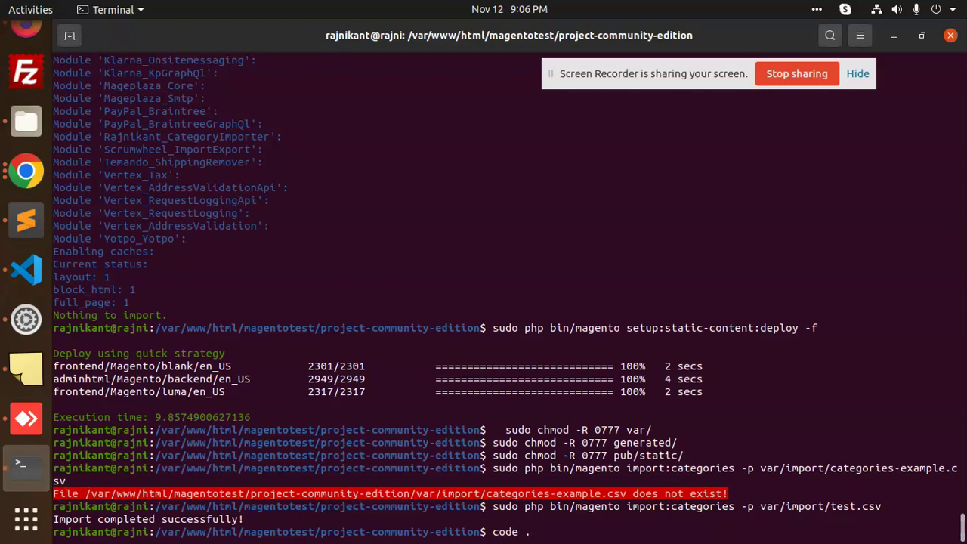
type(".")
key("BackSpace")
key("BackSpace")
key("BackSpace")
key("BackSpace")
key("BackSpace")
key("BackSpace")
Change into app/code/Rajnikant and open it in VS Code with 'code .'.
type("cd app/code/R")
key("Tab")
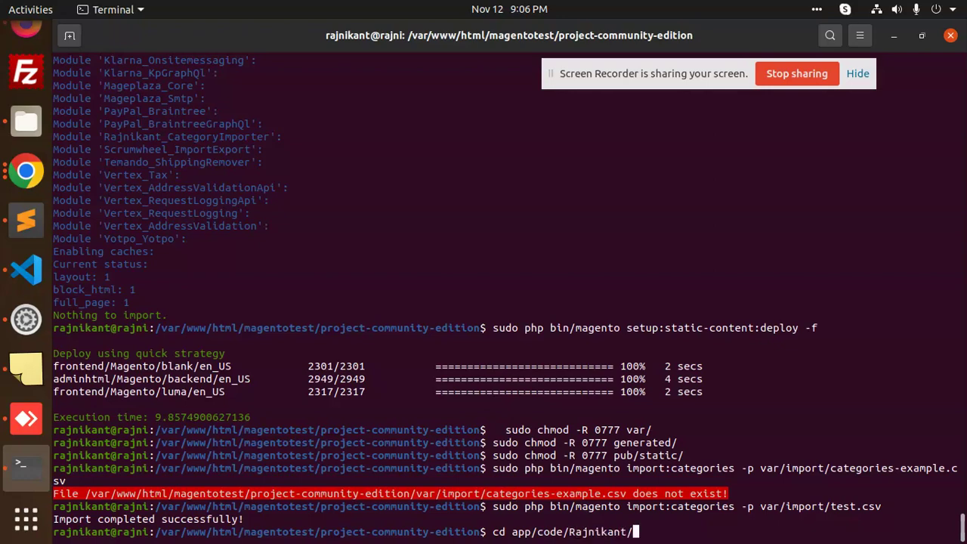
key("Return")
type("CODE")
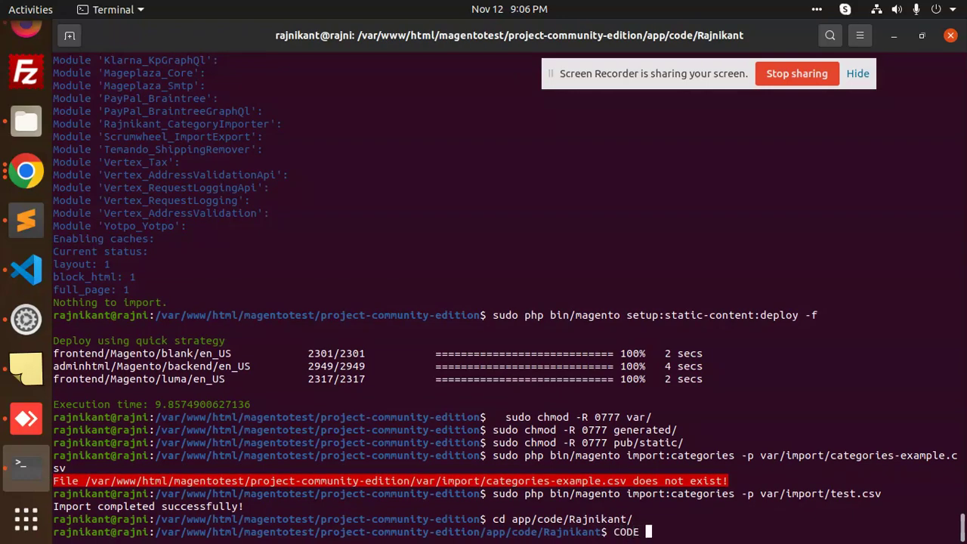
key("BackSpace")
key("BackSpace")
key("BackSpace")
key("BackSpace")
key("BackSpace")
type("code .")
key("Return")
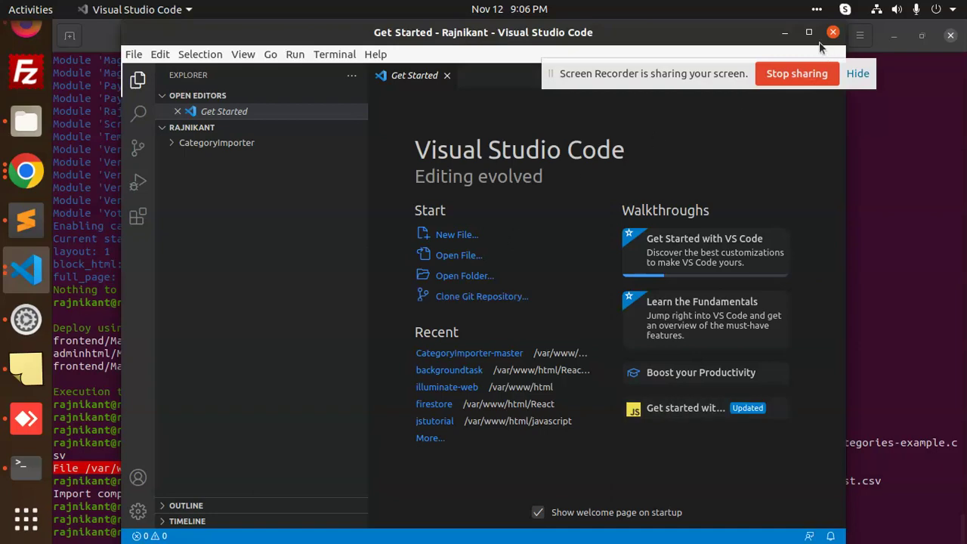
Maximize VS Code, expand CategoryImporter's Console, etc and Setup folders, and open CategoriesCommand.php.
left_click_drag(722, 76, 840, 114)
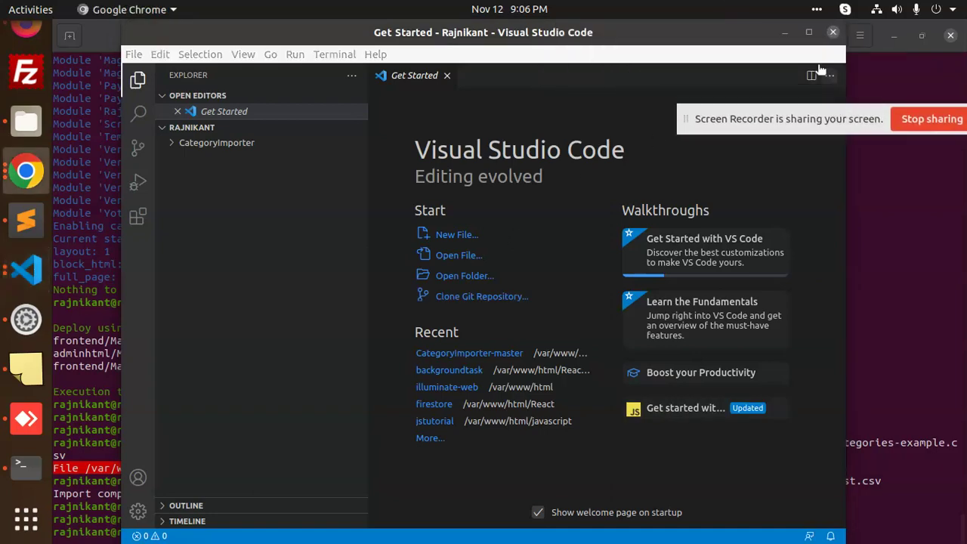
double_click(810, 34)
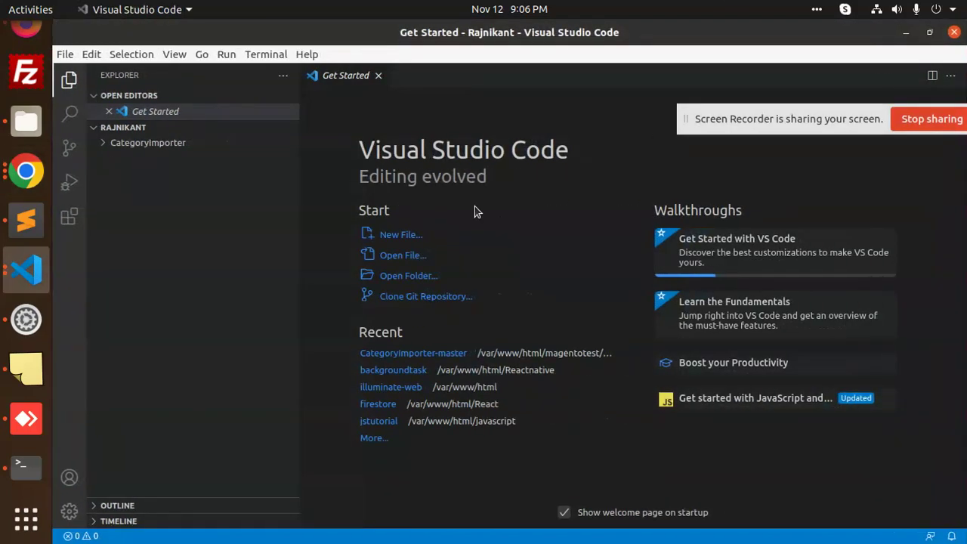
left_click(104, 146)
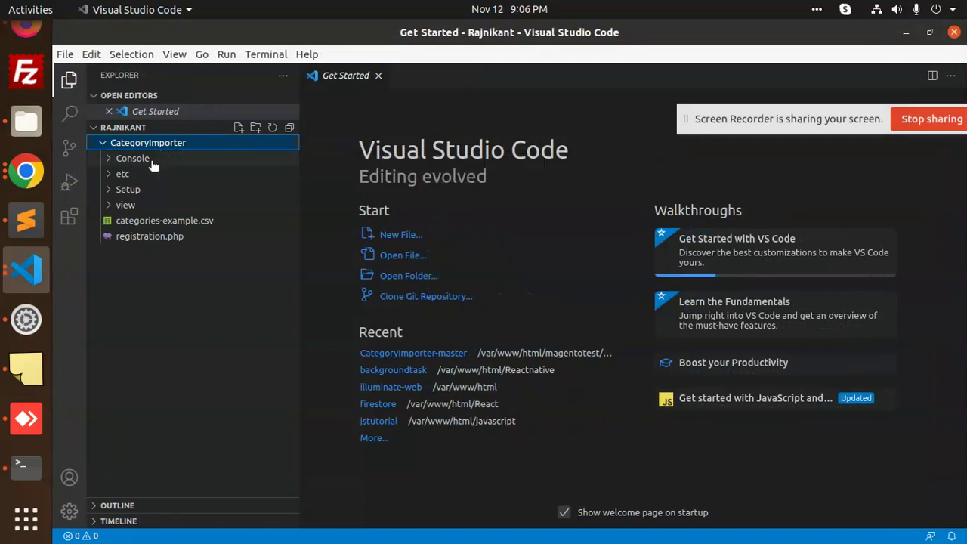
left_click(155, 160)
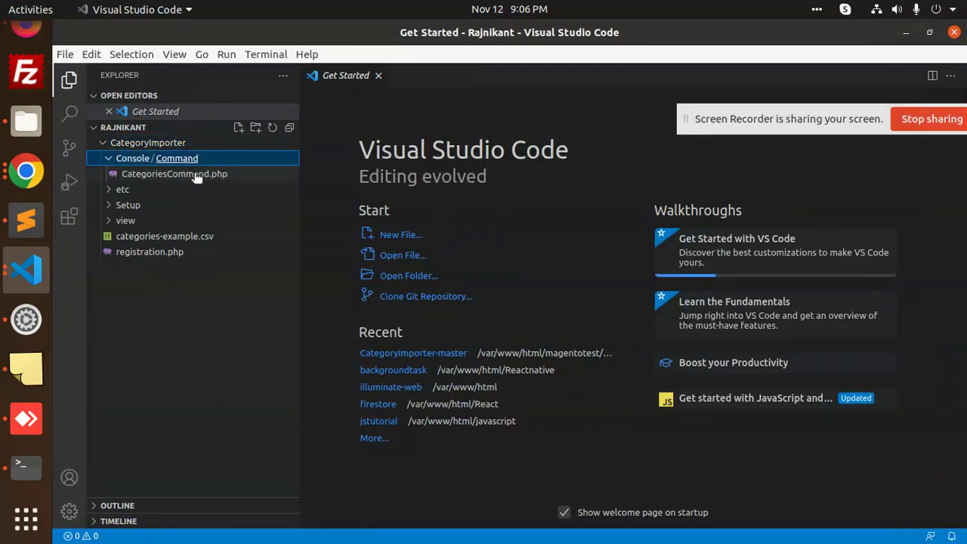
left_click(127, 191)
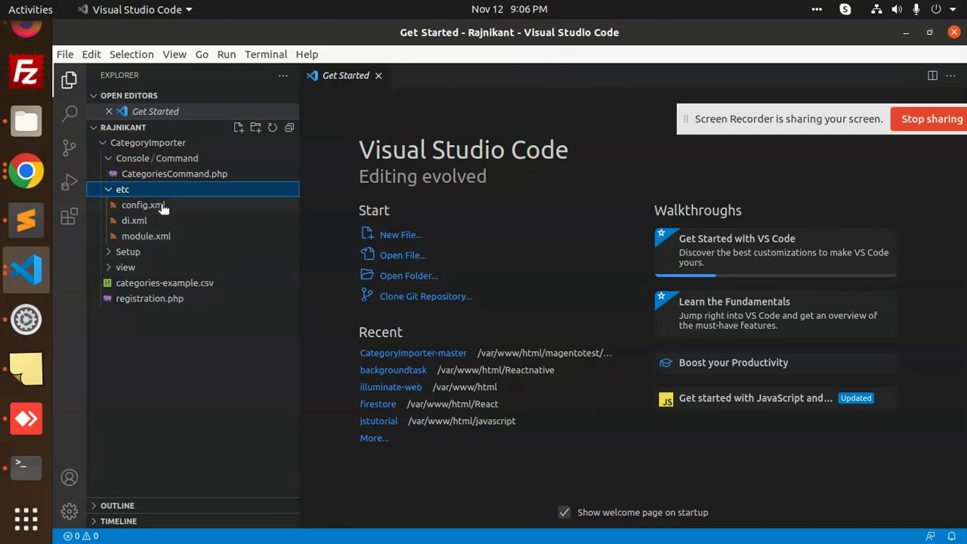
left_click(136, 255)
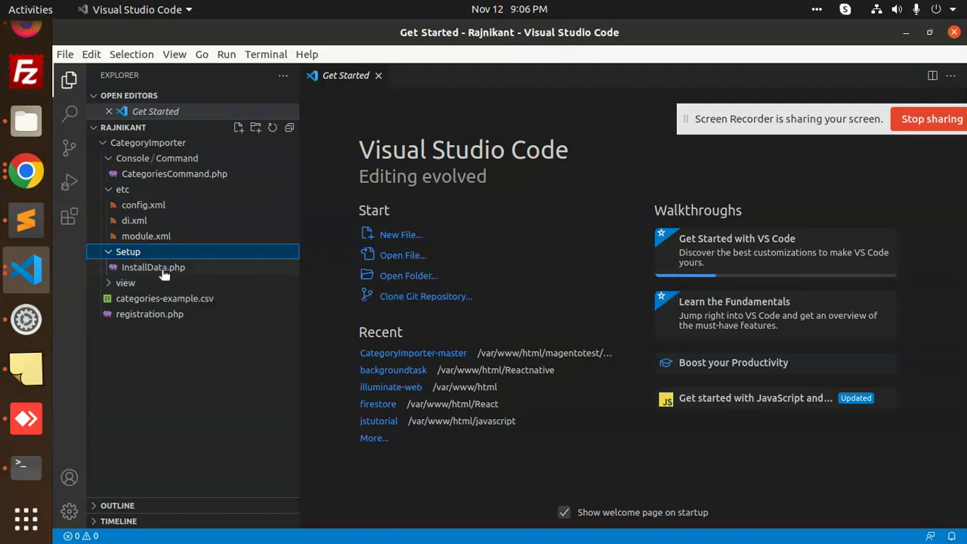
left_click(153, 178)
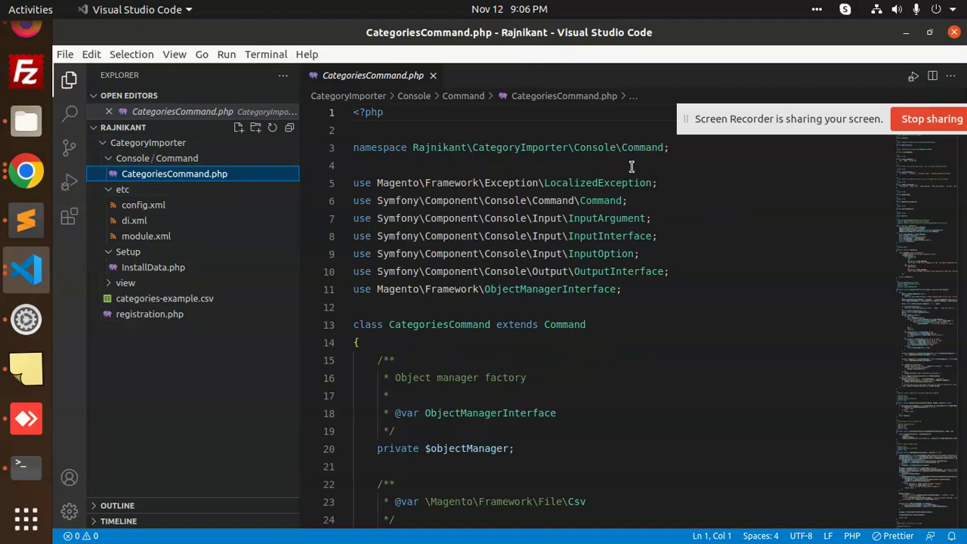
Scroll CategoriesCommand.php to the configure() method defining import:categories, around line 105.
left_click_drag(744, 133, 744, 52)
left_click(661, 234)
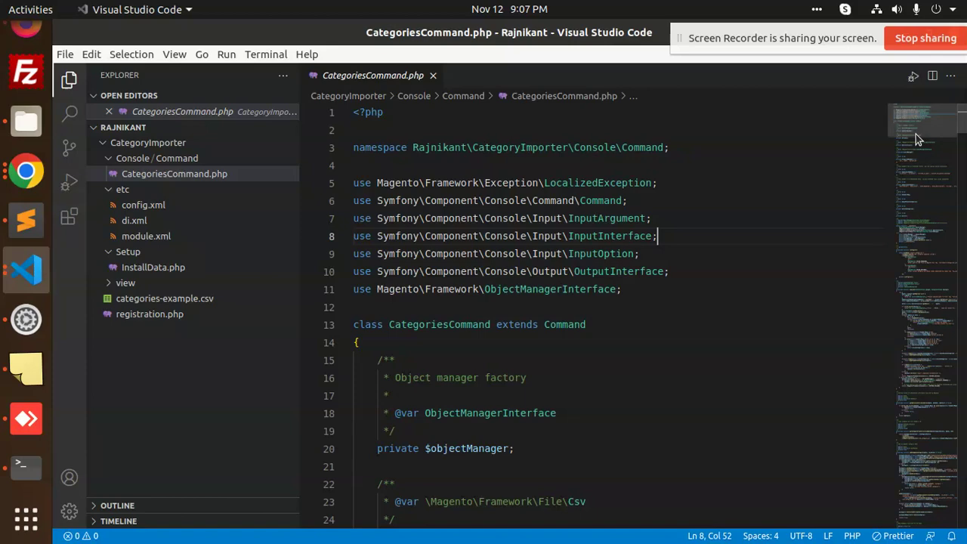
scroll(916, 134, "down", 2)
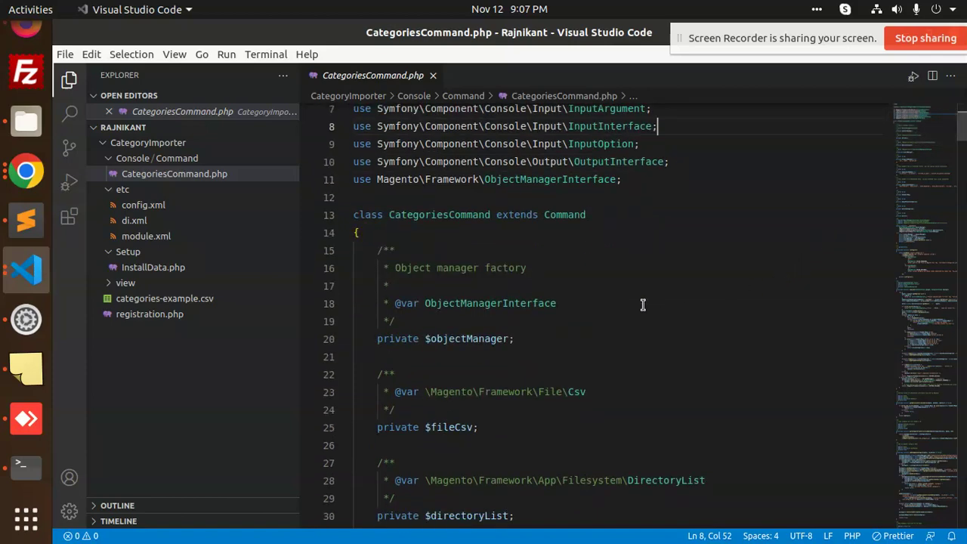
scroll(945, 161, "down", 1)
left_click(937, 172)
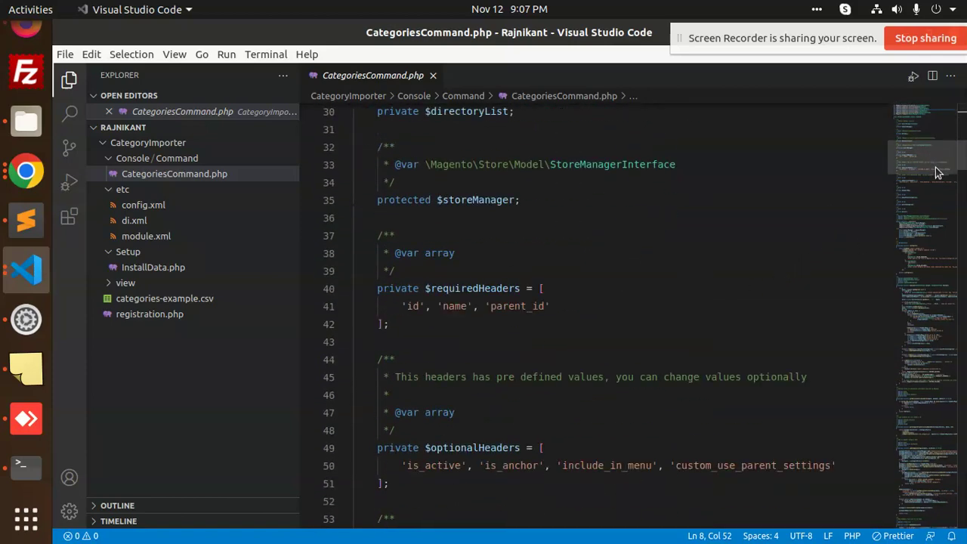
left_click_drag(937, 172, 943, 263)
Highlight the command name and description, then execute()'s path error message and additionalHeadersDefinedByUser variable.
left_click(563, 161)
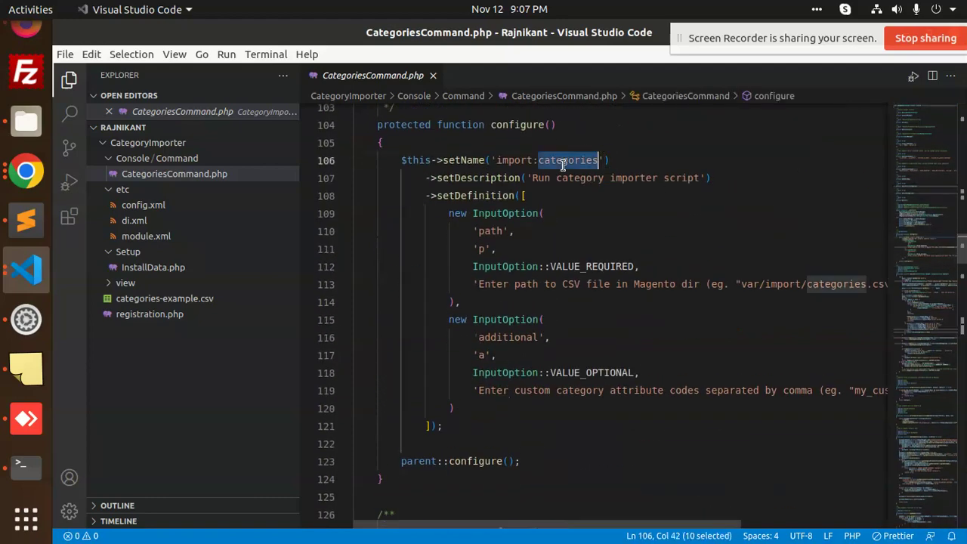
left_click(543, 179)
left_click(628, 178)
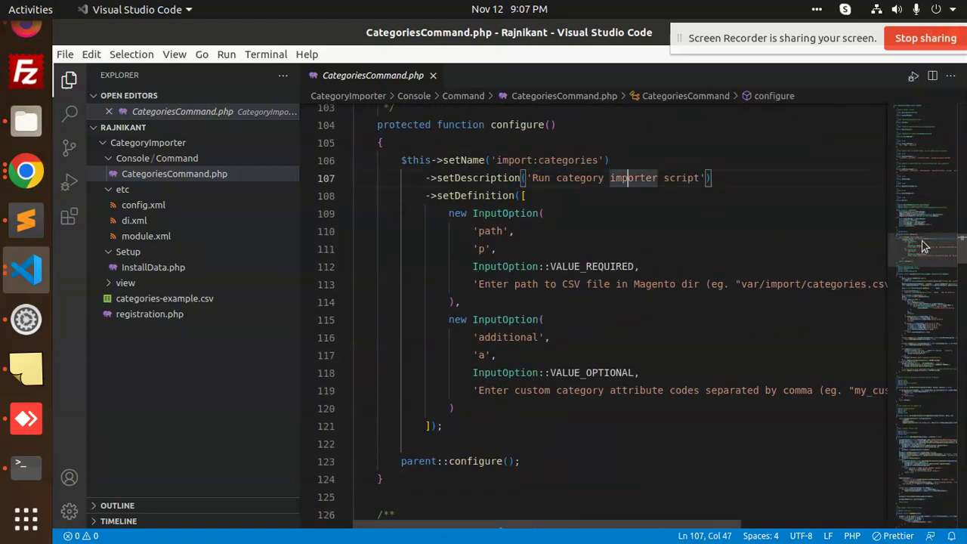
left_click_drag(920, 244, 924, 275)
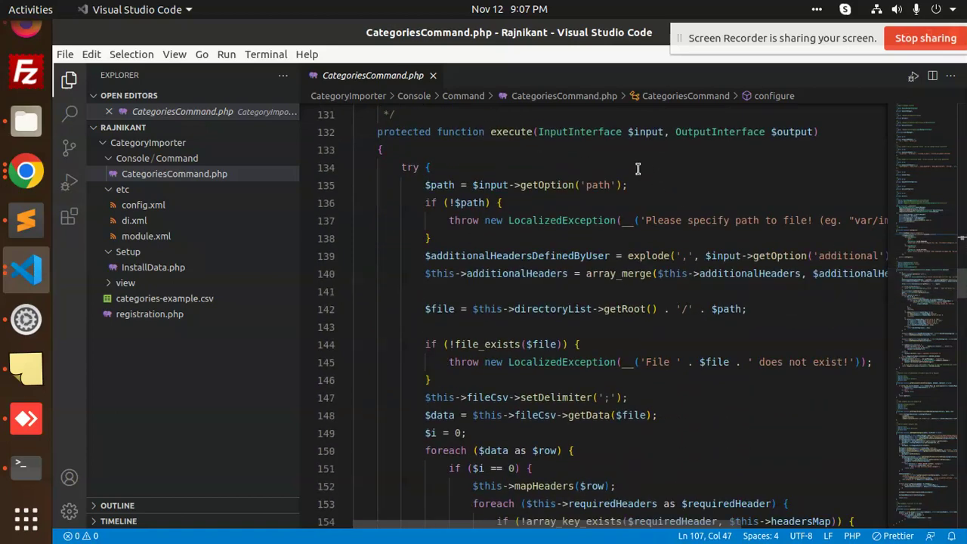
left_click(608, 149)
double_click(708, 220)
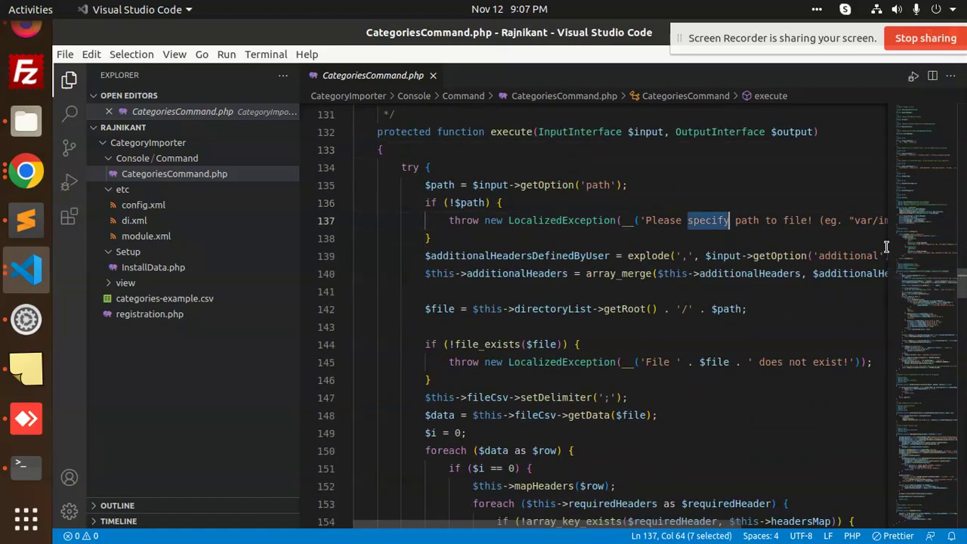
double_click(597, 257)
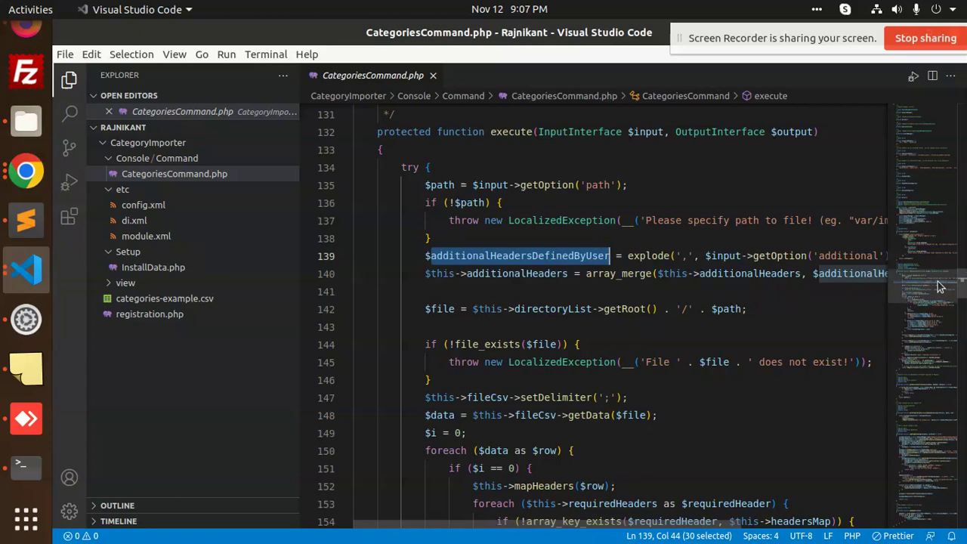
scroll(939, 290, "down", 1)
scroll(939, 289, "down", 5)
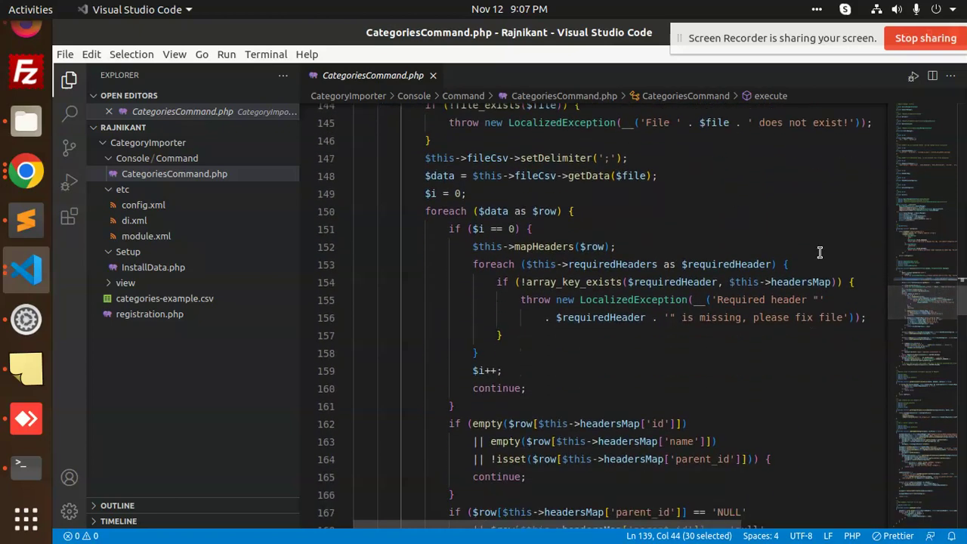
Select the semicolon delimiter and header-check code, then the row validation and parent-category sorting.
left_click_drag(426, 175, 526, 388)
left_click(663, 282)
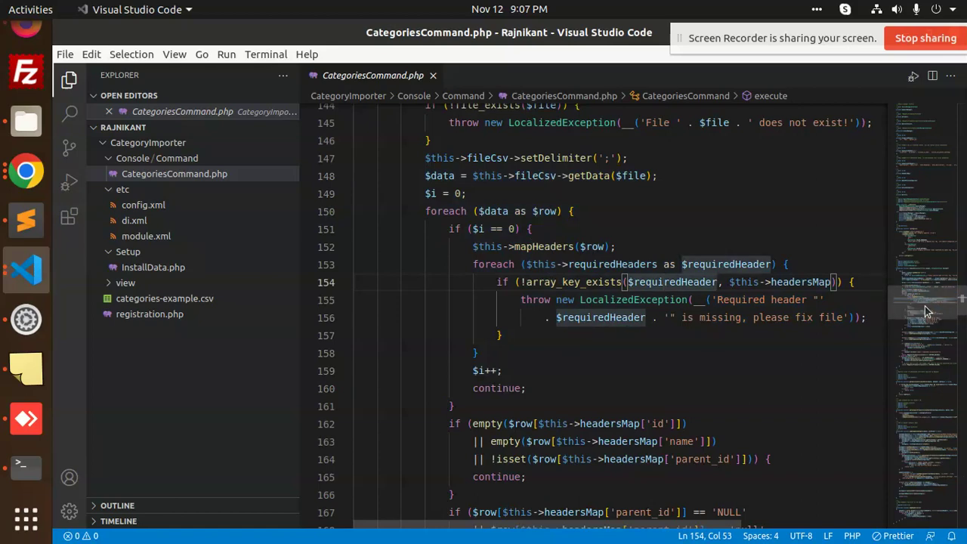
scroll(929, 321, "down", 3)
scroll(929, 321, "down", 1)
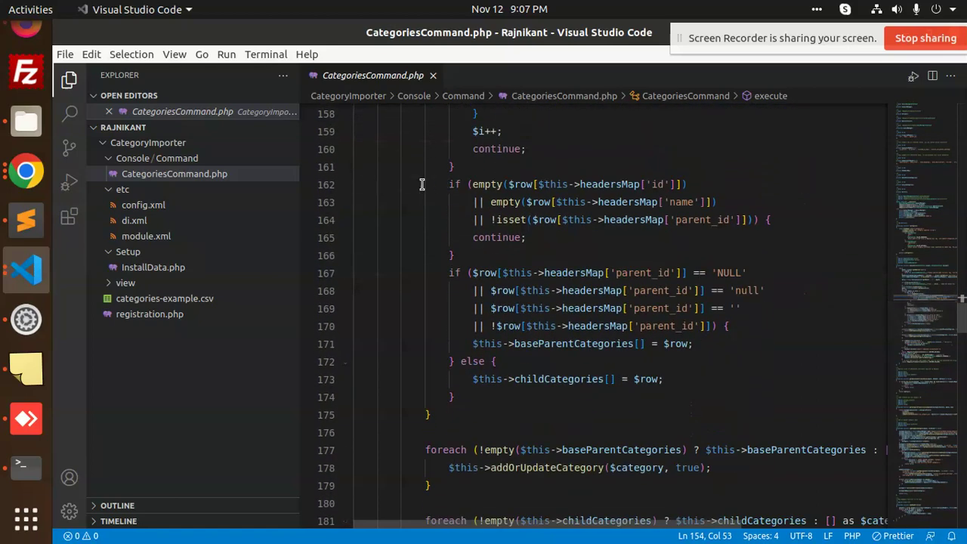
left_click_drag(425, 185, 805, 353)
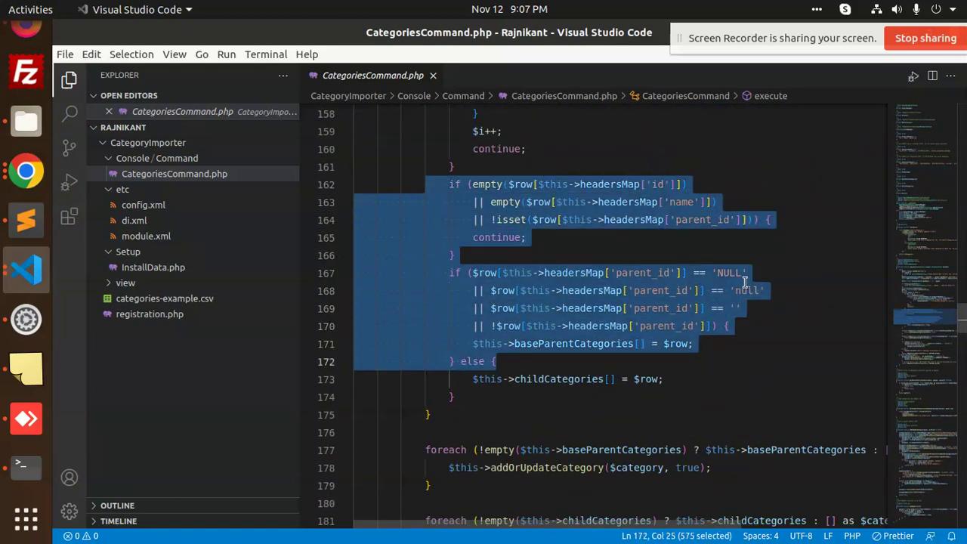
left_click(670, 302)
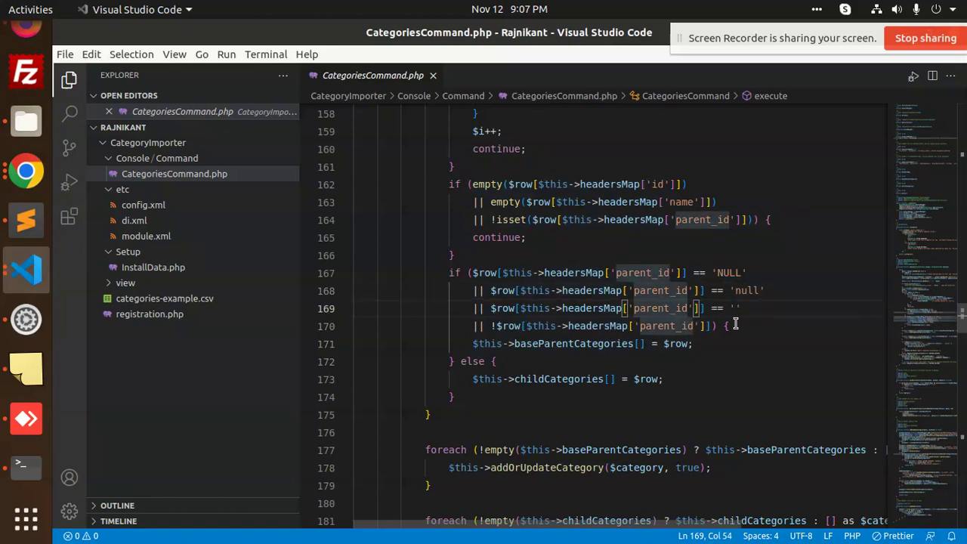
scroll(949, 330, "down", 1)
scroll(949, 329, "down", 7)
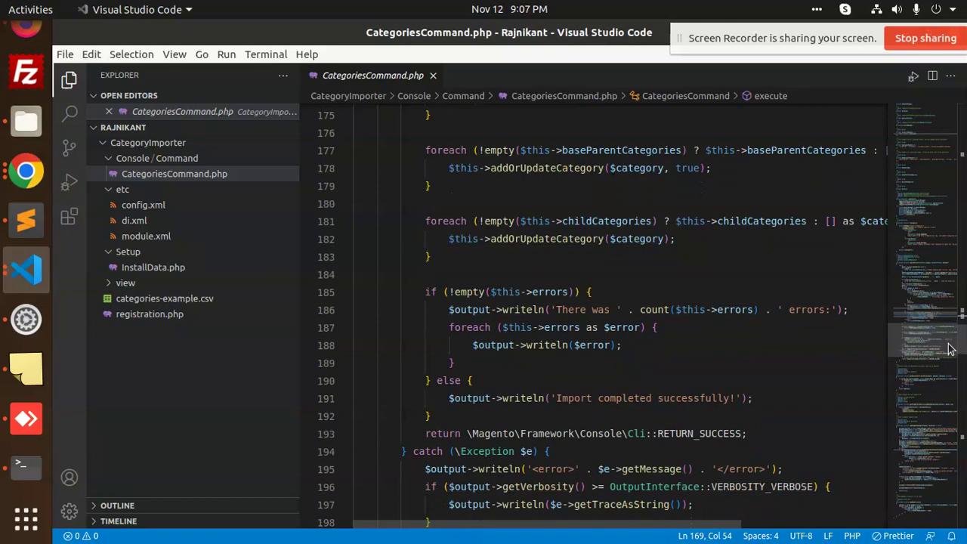
Mark the return-success line, then move down to the file's final line 312.
left_click(590, 334)
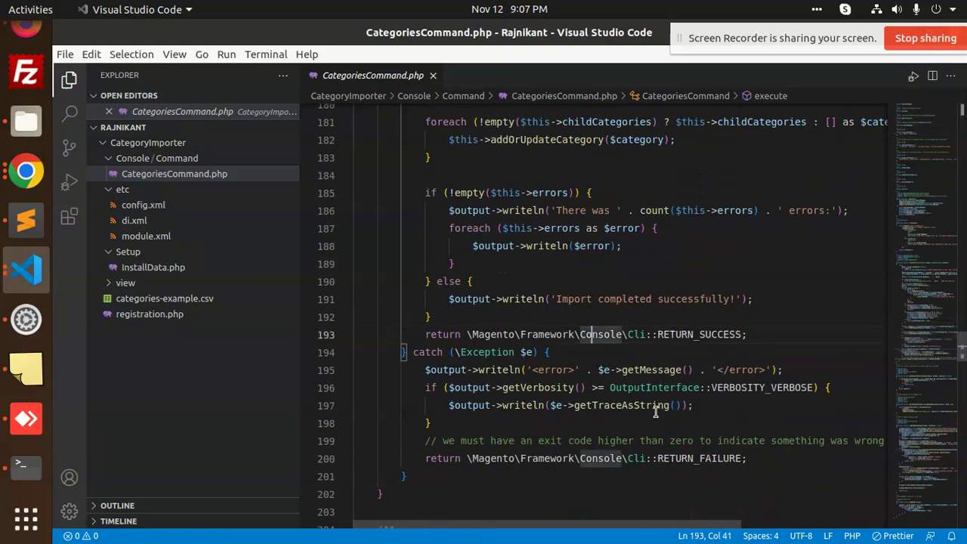
left_click_drag(898, 367, 902, 509)
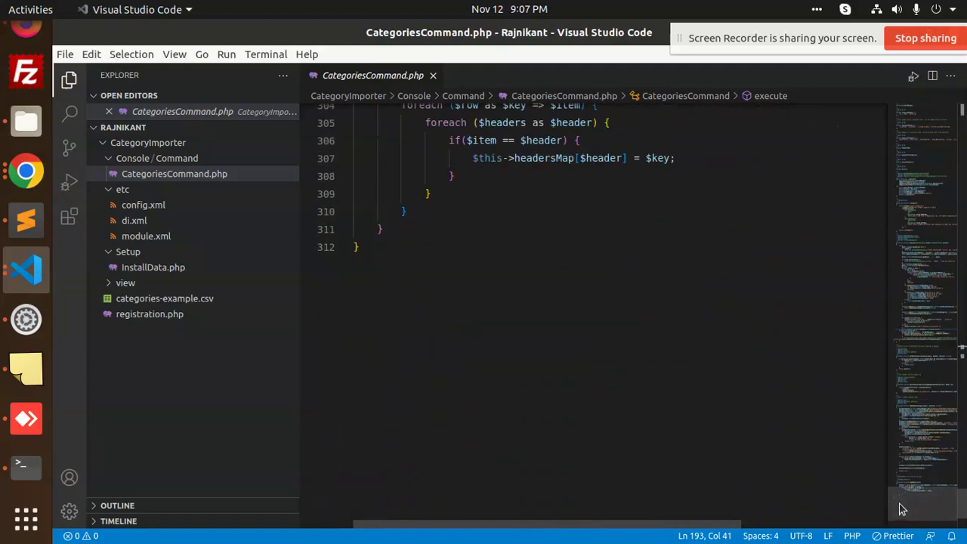